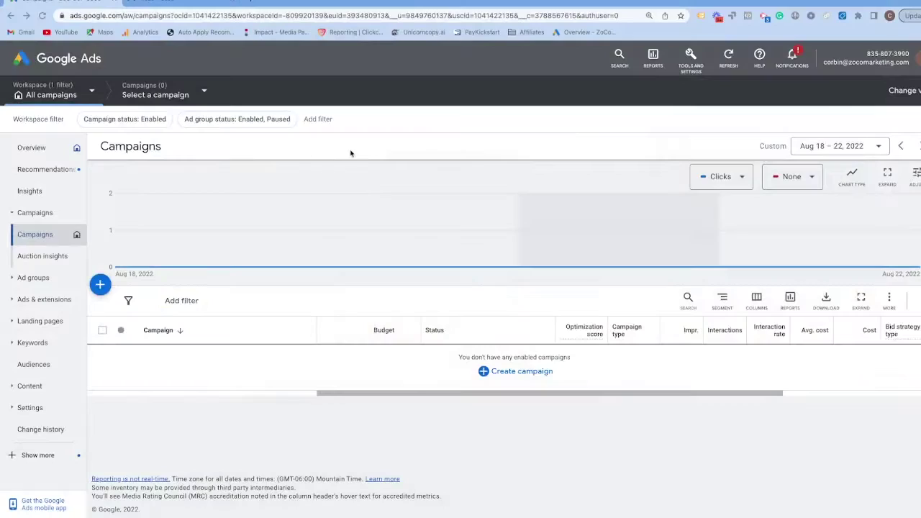
- Switch to the Google Ads Account Structure diagram in Canva to view it, and return to the Google Ads campaigns page
{"action": "key", "text": "ctrl+Left"}
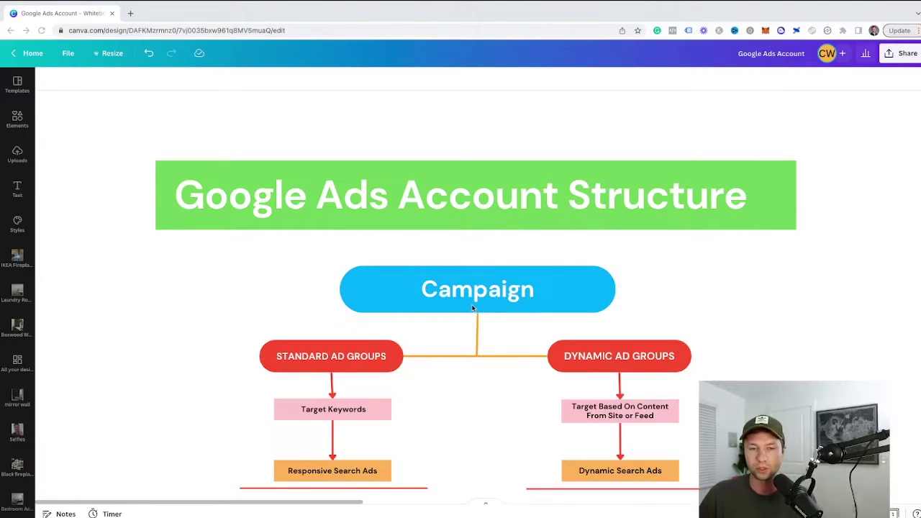
{"action": "key", "text": "ctrl+Right"}
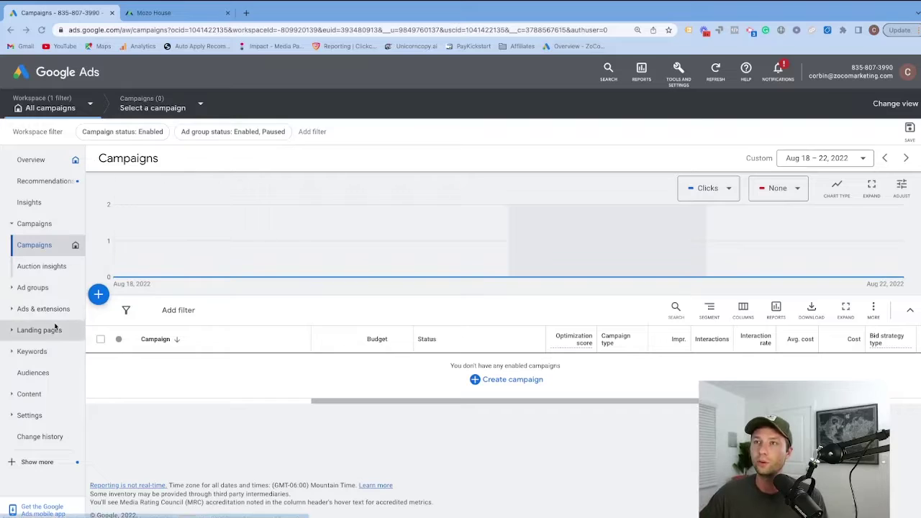
- Start a new campaign and choose Sales as its objective
{"action": "left_click", "coordinate": [99, 295]}
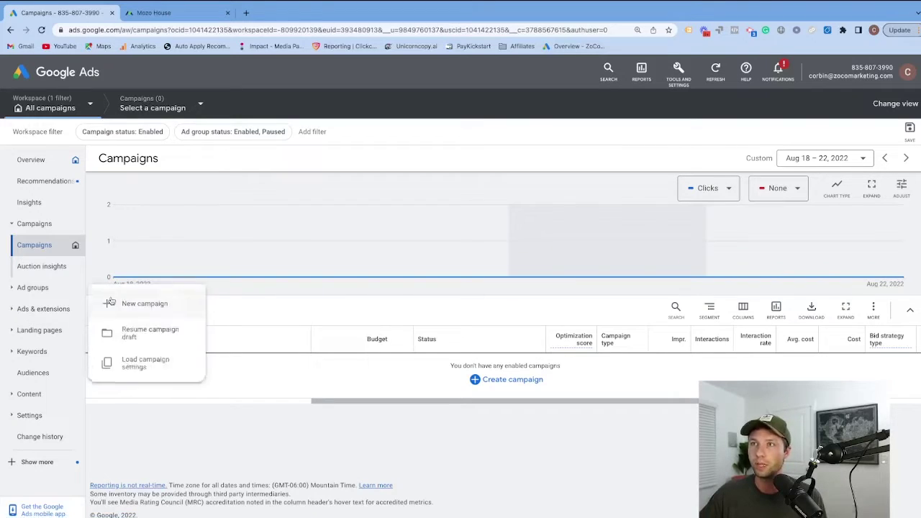
{"action": "left_click", "coordinate": [154, 310]}
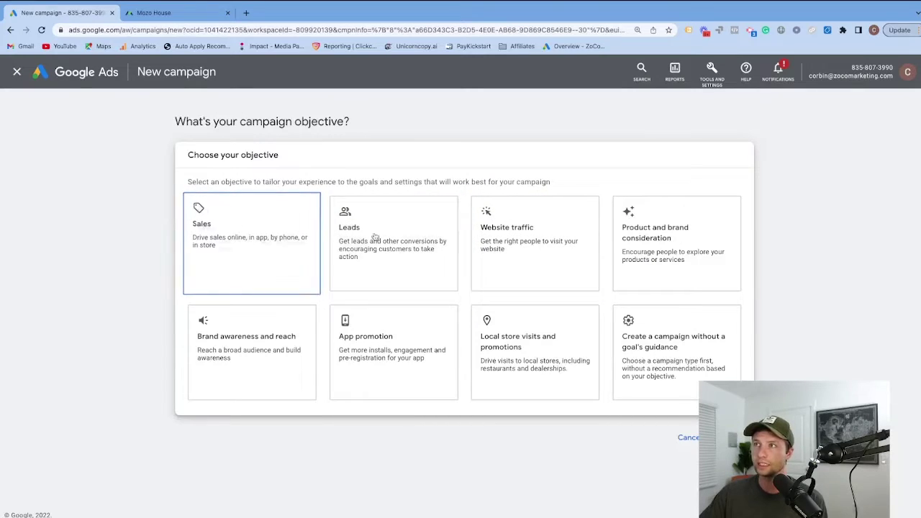
{"action": "left_click", "coordinate": [349, 233]}
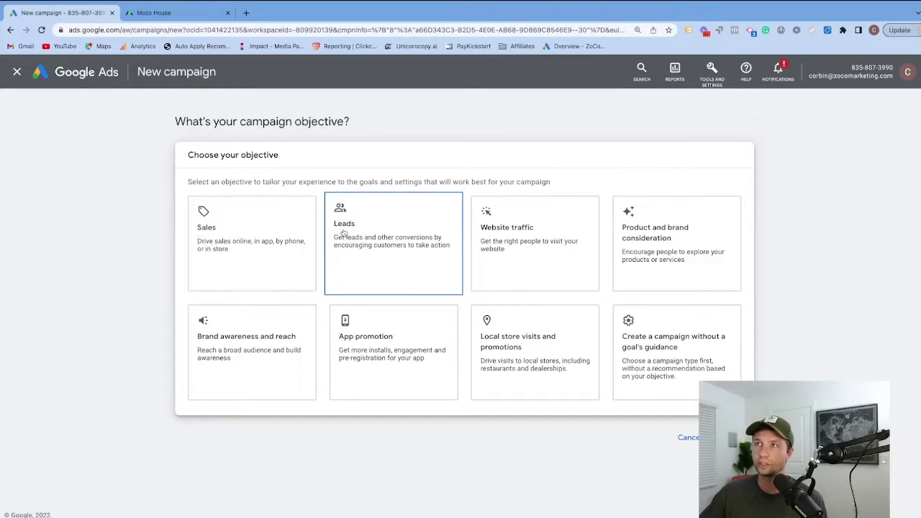
{"action": "left_click", "coordinate": [274, 232]}
{"action": "scroll", "coordinate": [266, 238], "scroll_direction": "down", "scroll_amount": 2}
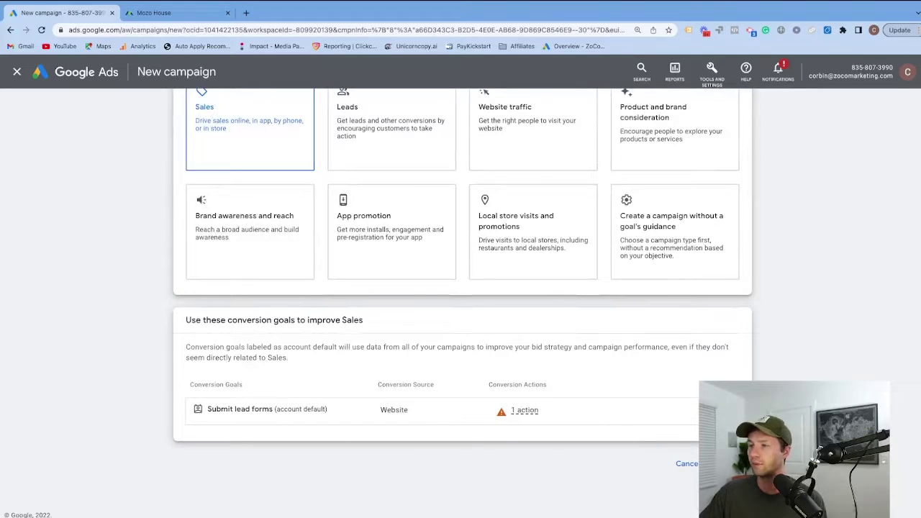
{"action": "scroll", "coordinate": [669, 449], "scroll_direction": "down", "scroll_amount": 4}
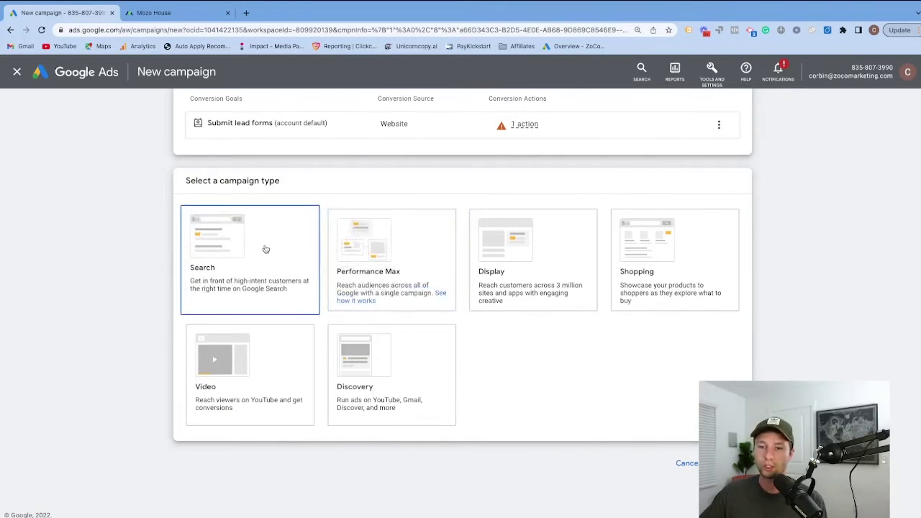
{"action": "left_click", "coordinate": [225, 267]}
{"action": "left_click", "coordinate": [278, 267]}
{"action": "type", "text": "www."}
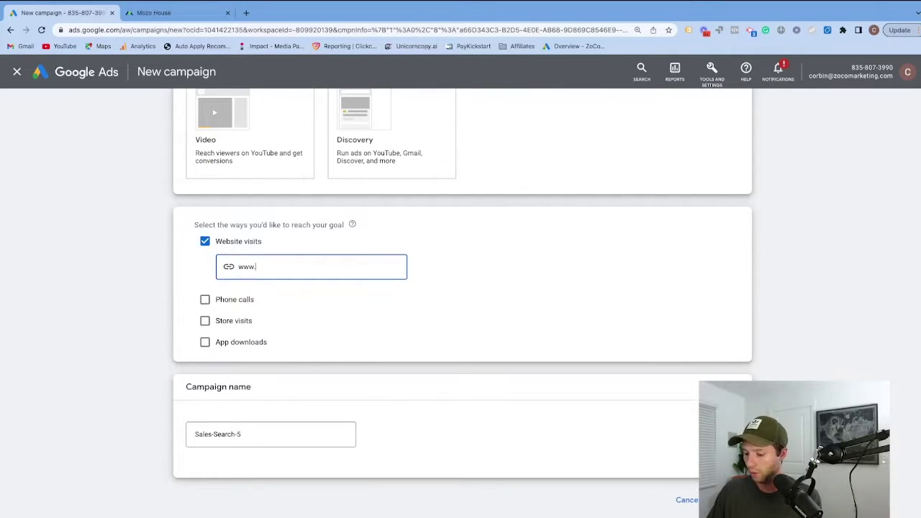
{"action": "type", "text": "mozohosue"}
{"action": "key", "text": "BackSpace"}
{"action": "type", "text": "use"}
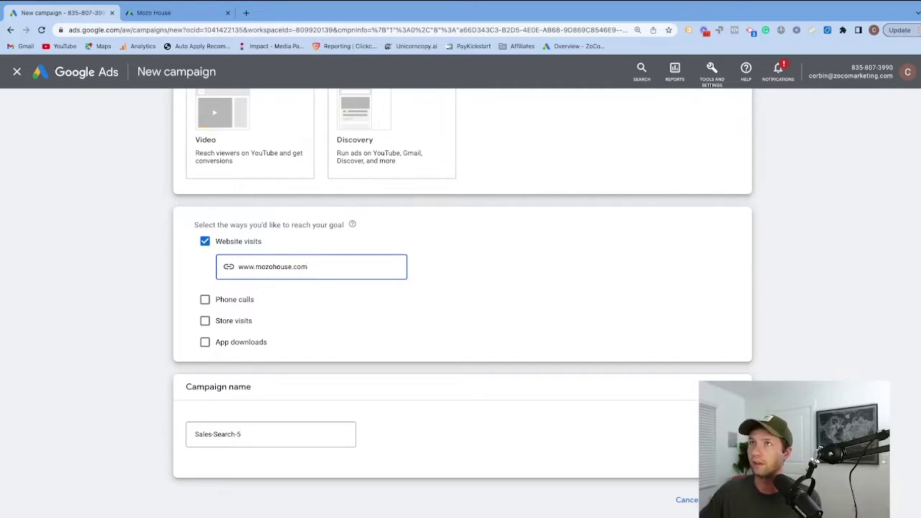
- Look over the Mozo House homepage in its browser tab and return to the campaign setup
{"action": "left_click", "coordinate": [154, 12]}
{"action": "scroll", "coordinate": [305, 231], "scroll_direction": "down", "scroll_amount": 3}
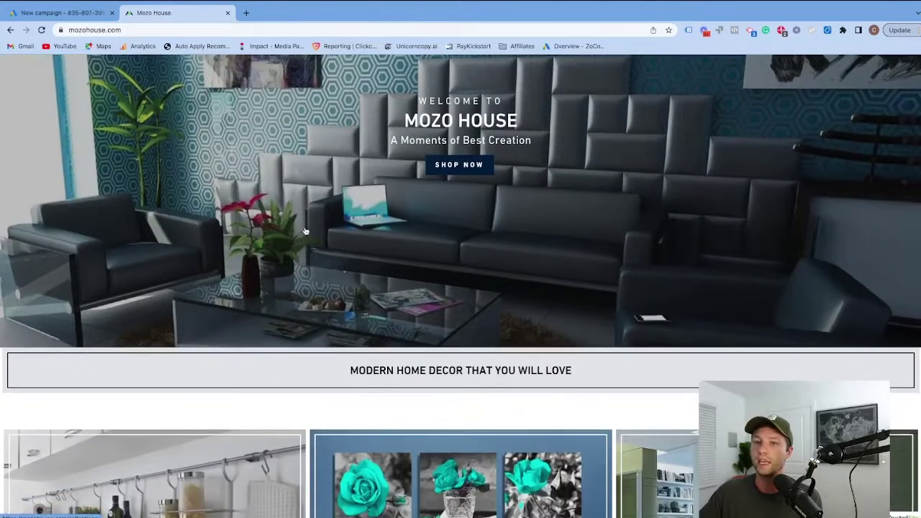
{"action": "scroll", "coordinate": [305, 231], "scroll_direction": "up", "scroll_amount": 3}
{"action": "key", "text": "ctrl+shift+Tab"}
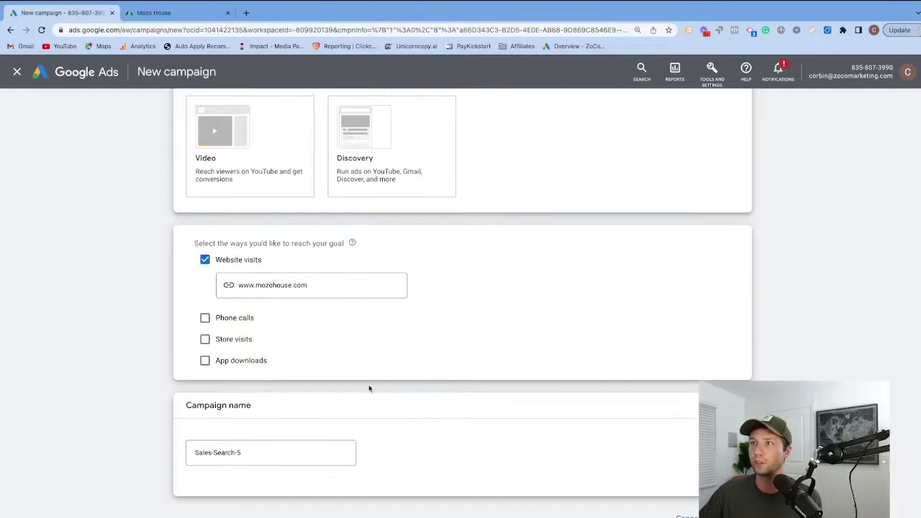
- Name the campaign "DSA - Mozo House" and continue by starting a new campaign instead of finishing a saved draft
{"action": "left_click_drag", "start_coordinate": [281, 449], "coordinate": [180, 451]}
{"action": "key", "text": "BackSpace"}
{"action": "type", "text": "DSA - Mozo House"}
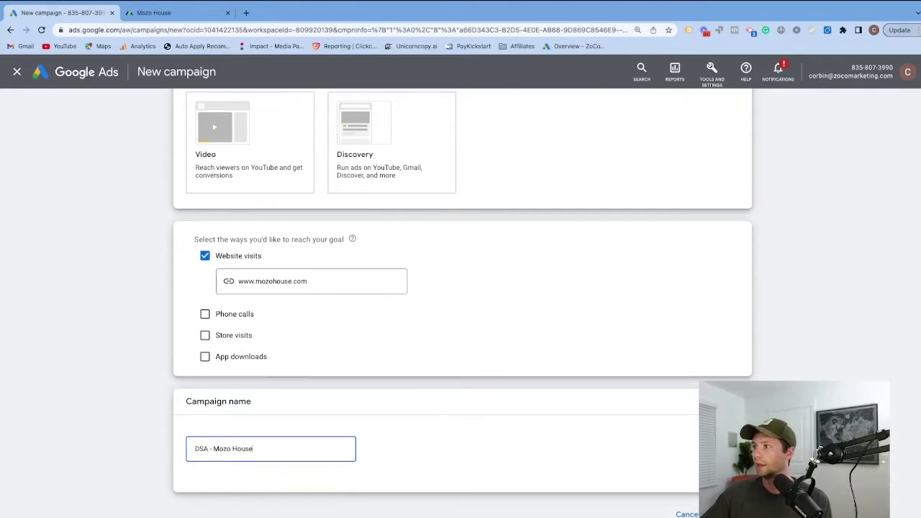
{"action": "left_click", "coordinate": [723, 512]}
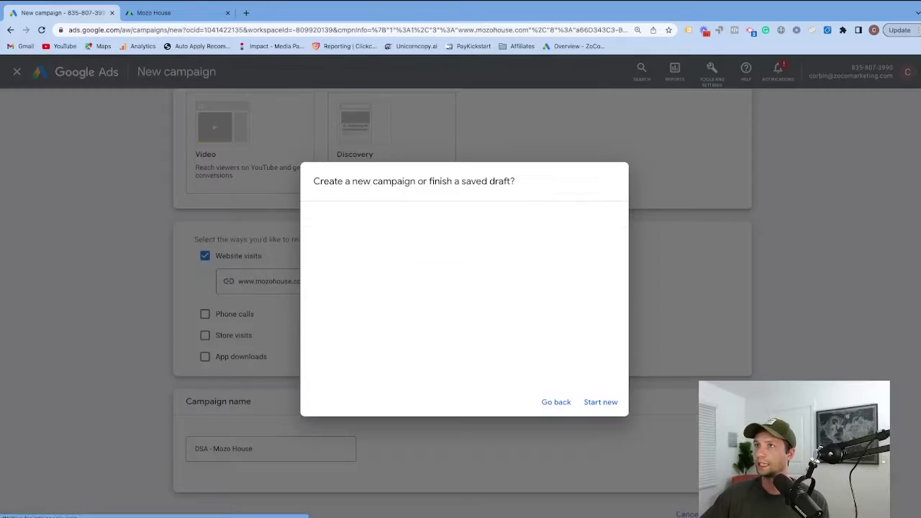
{"action": "left_click", "coordinate": [600, 400]}
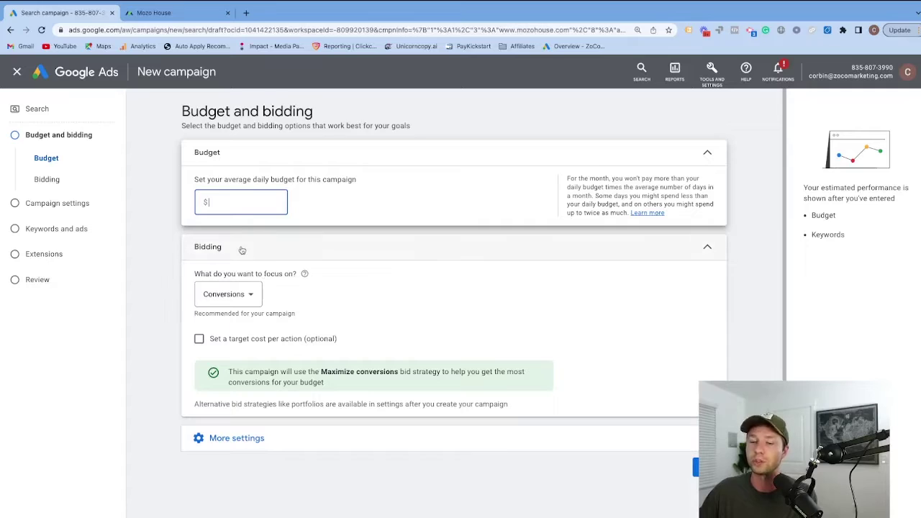
- Set the average daily budget to $20.00, keep Conversions as the bidding focus, and continue to the campaign settings
{"action": "type", "text": "20"}
{"action": "left_click", "coordinate": [341, 307]}
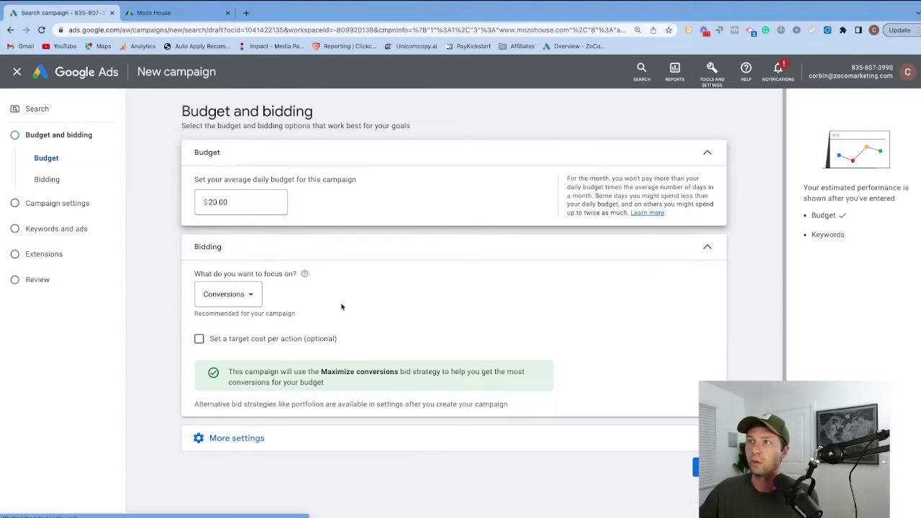
{"action": "scroll", "coordinate": [288, 317], "scroll_direction": "down", "scroll_amount": 1}
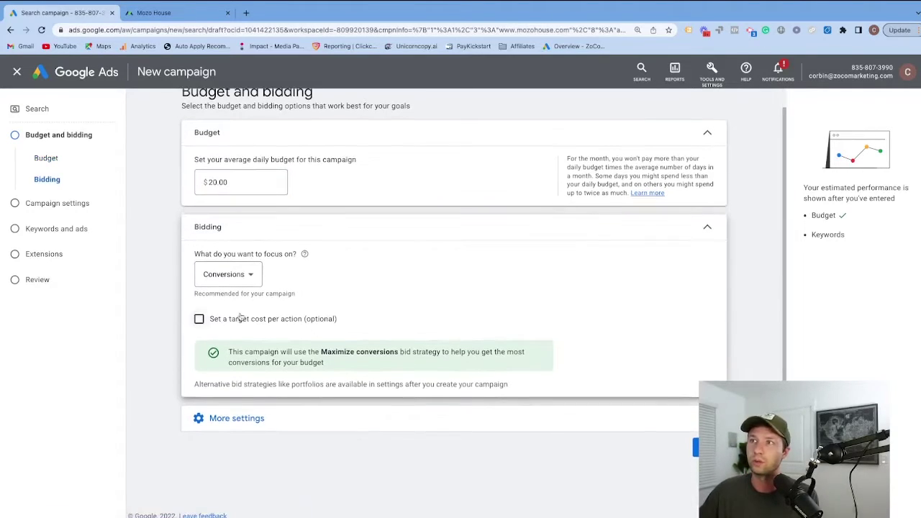
{"action": "left_click", "coordinate": [232, 421]}
{"action": "scroll", "coordinate": [415, 453], "scroll_direction": "down", "scroll_amount": 1}
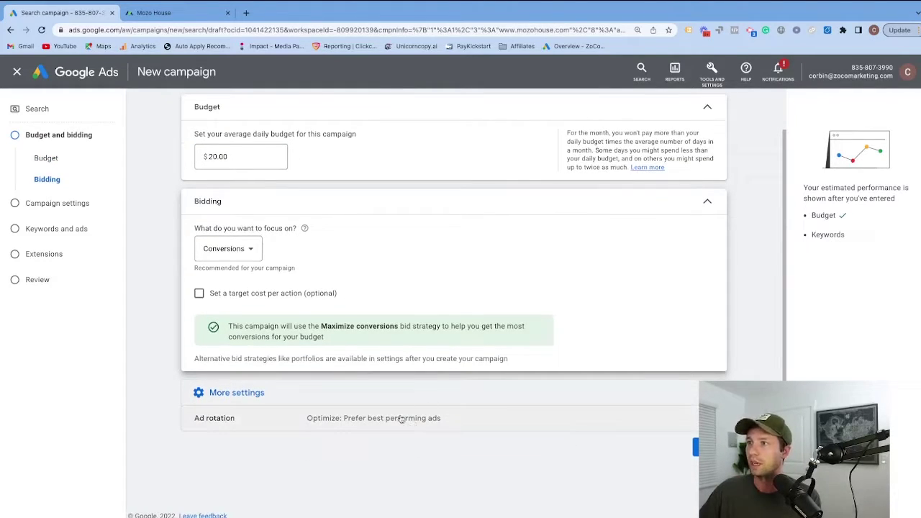
{"action": "left_click", "coordinate": [695, 447]}
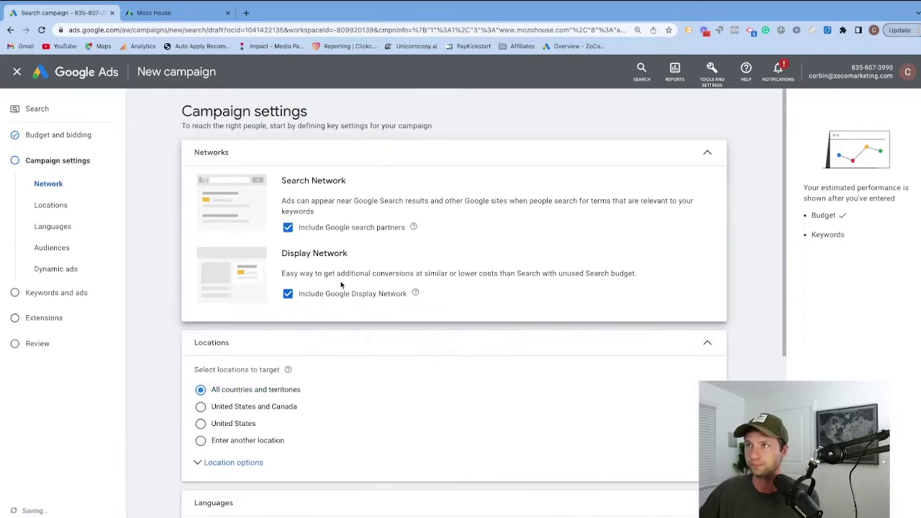
- Try to exclude Google search partners and the Google Display Network from the campaign's networks
{"action": "left_click", "coordinate": [288, 227]}
{"action": "left_click", "coordinate": [288, 294]}
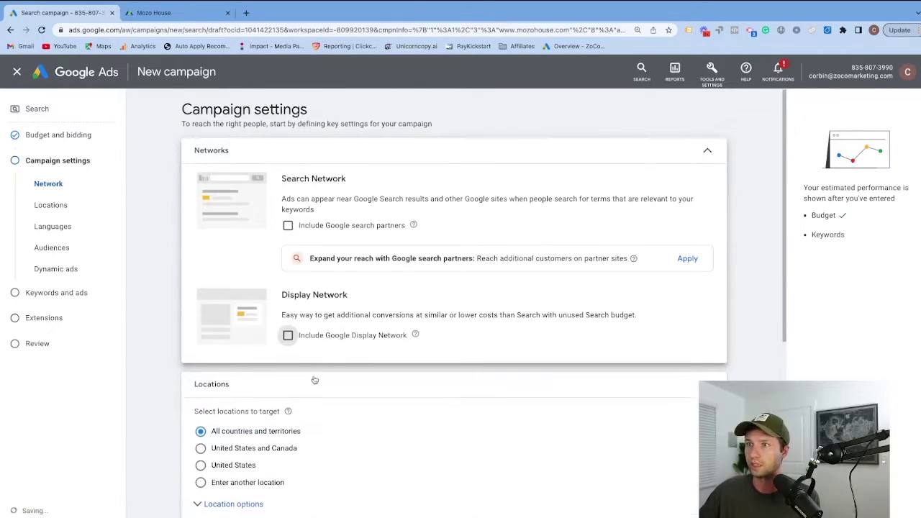
- Set the campaign's target location to United States and check the network and language settings
{"action": "scroll", "coordinate": [314, 379], "scroll_direction": "down", "scroll_amount": 2}
{"action": "left_click", "coordinate": [200, 381]}
{"action": "scroll", "coordinate": [369, 352], "scroll_direction": "down", "scroll_amount": 2}
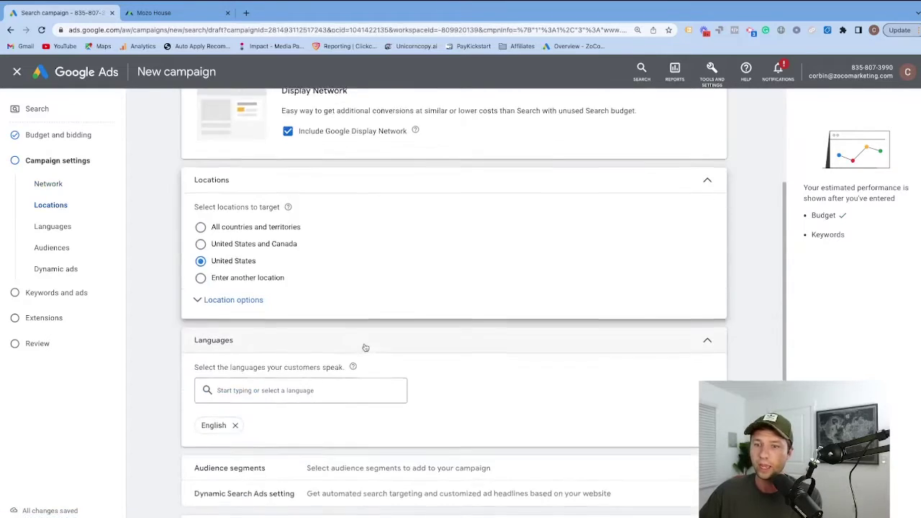
{"action": "scroll", "coordinate": [338, 345], "scroll_direction": "down", "scroll_amount": 2}
{"action": "scroll", "coordinate": [351, 328], "scroll_direction": "up", "scroll_amount": 4}
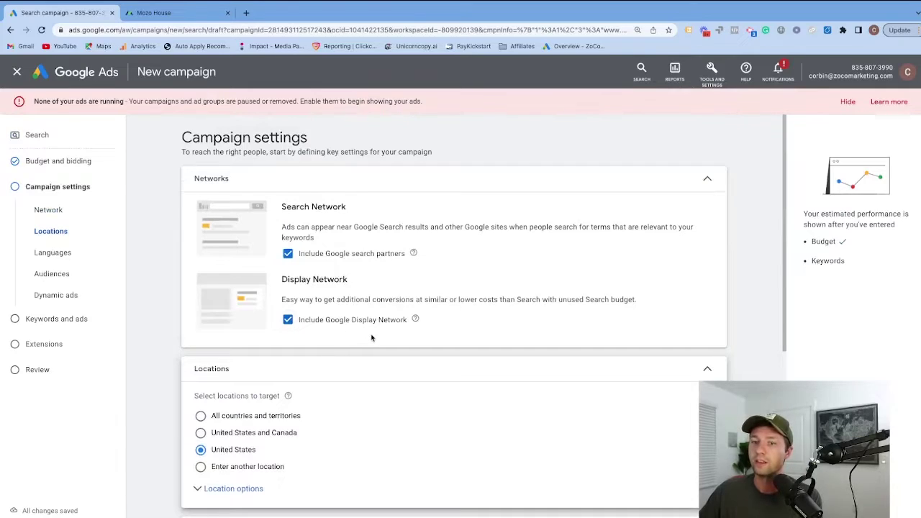
{"action": "scroll", "coordinate": [331, 316], "scroll_direction": "down", "scroll_amount": 3}
{"action": "scroll", "coordinate": [295, 327], "scroll_direction": "down", "scroll_amount": 1}
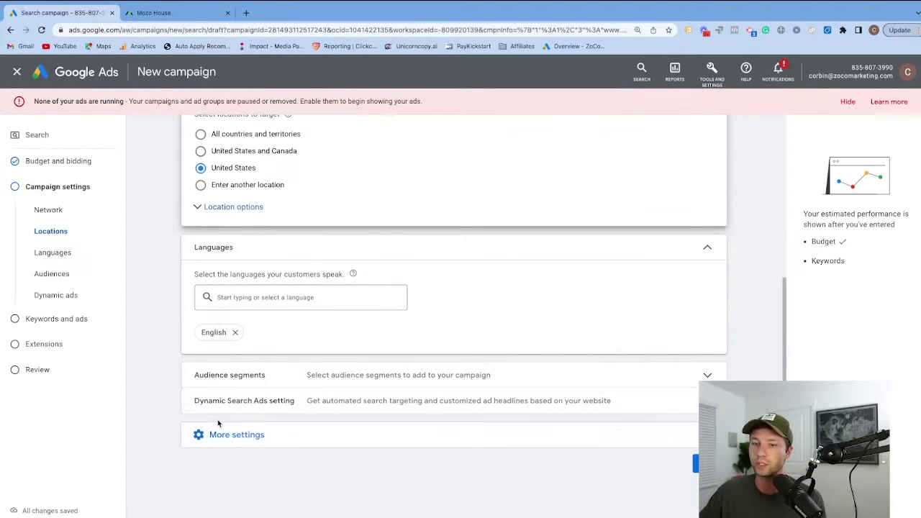
{"action": "scroll", "coordinate": [298, 431], "scroll_direction": "down", "scroll_amount": 1}
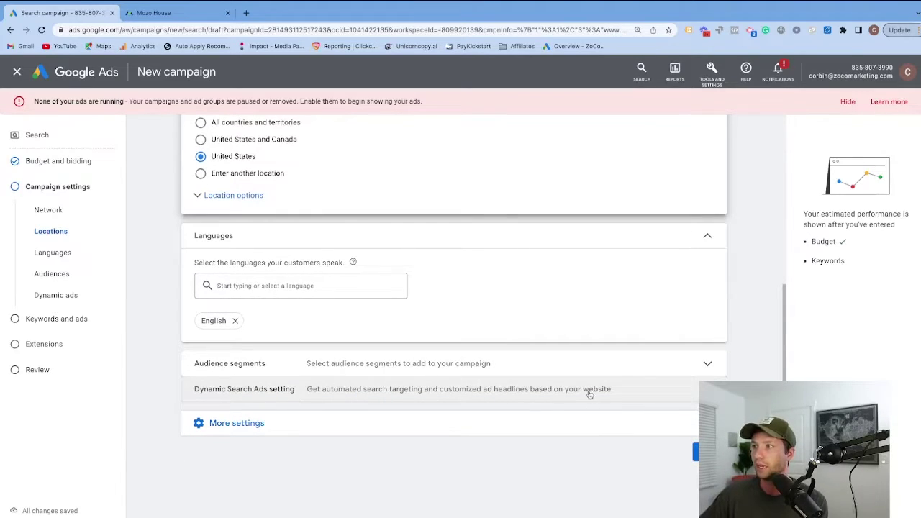
{"action": "left_click", "coordinate": [648, 390]}
{"action": "scroll", "coordinate": [594, 390], "scroll_direction": "down", "scroll_amount": 3}
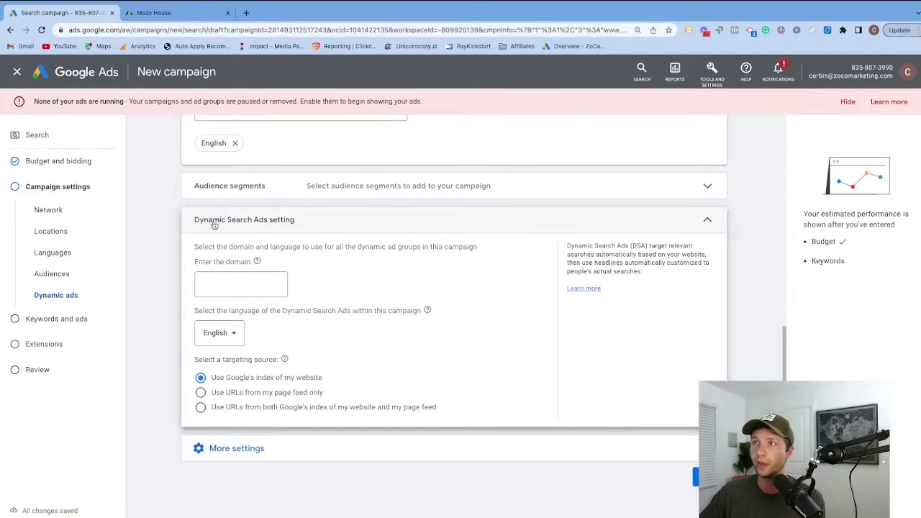
{"action": "left_click", "coordinate": [237, 284]}
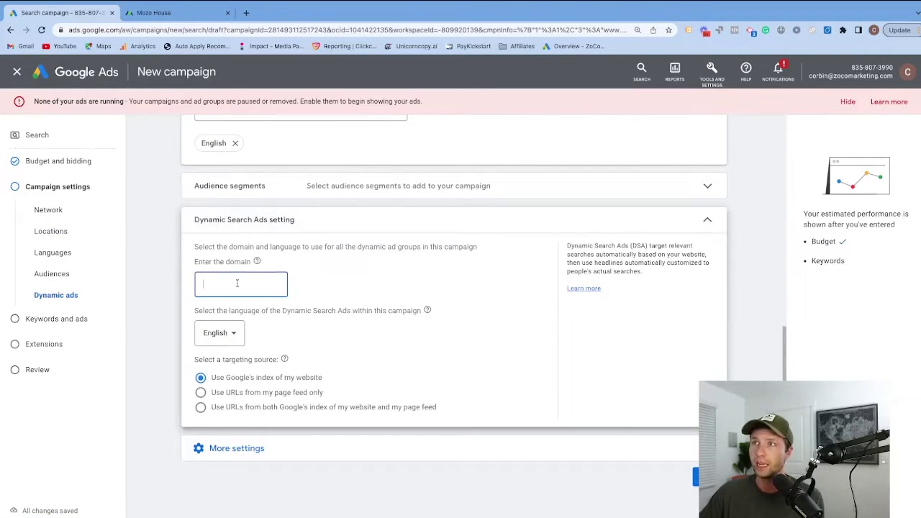
{"action": "type", "text": "www.mozoho"}
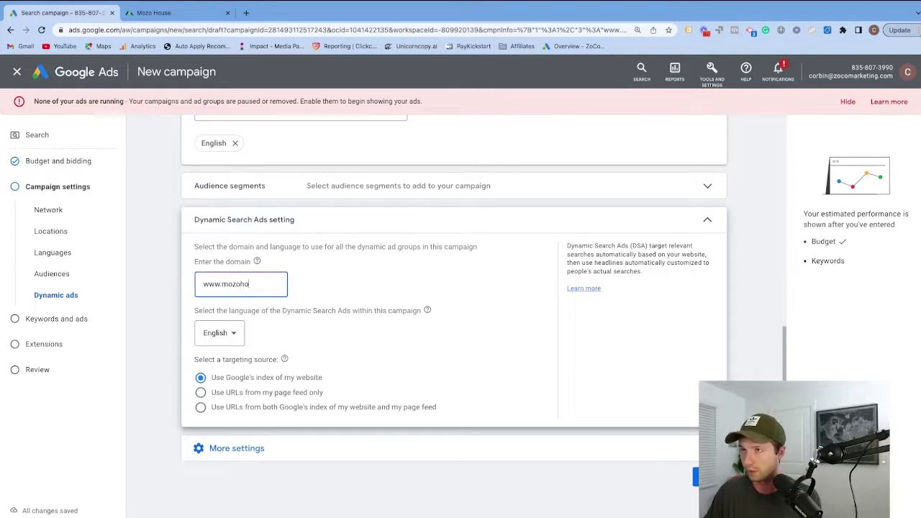
{"action": "type", "text": "sueuse"}
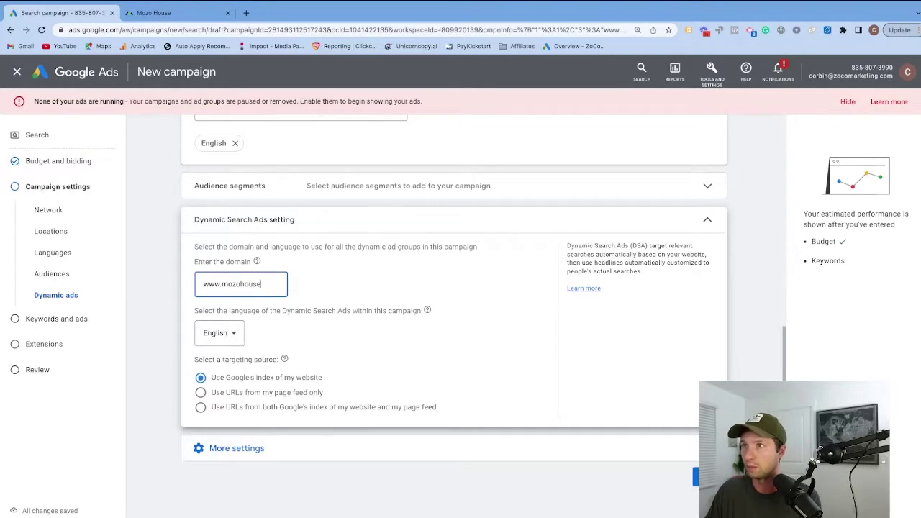
{"action": "type", "text": ".com"}
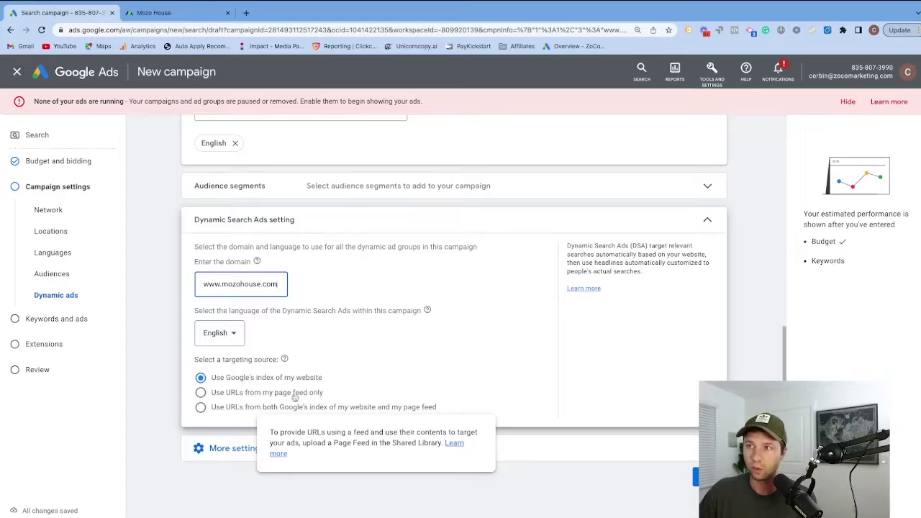
- Try the targeting source combining Google's index and the page feed, and return to using Google's index of the website
{"action": "left_click", "coordinate": [201, 408]}
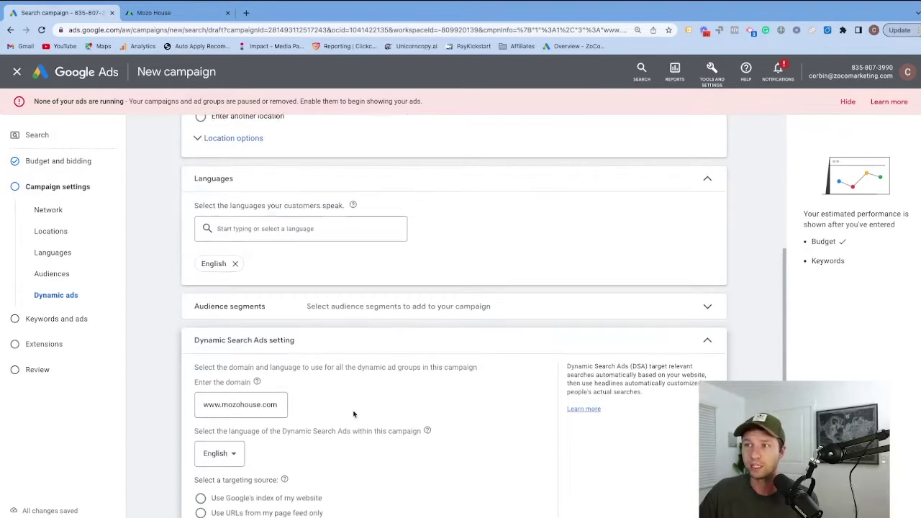
{"action": "scroll", "coordinate": [369, 416], "scroll_direction": "down", "scroll_amount": 3}
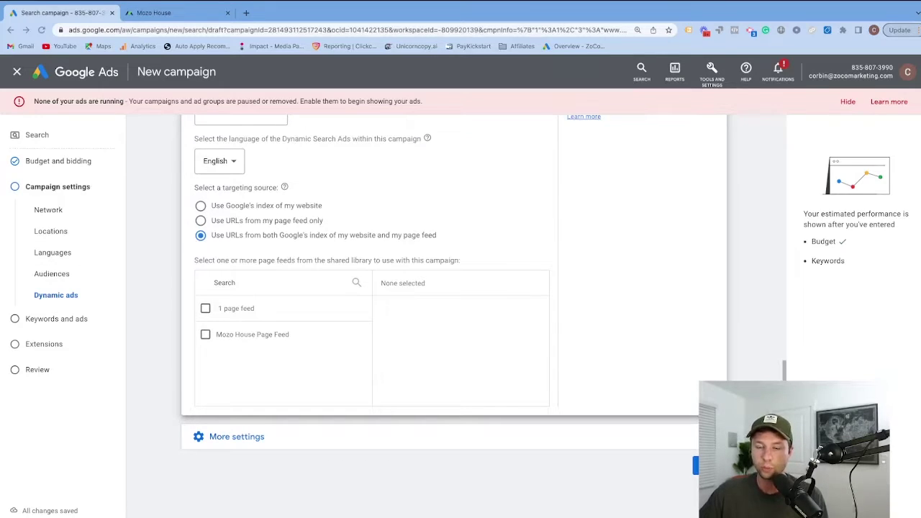
{"action": "scroll", "coordinate": [243, 271], "scroll_direction": "up", "scroll_amount": 1}
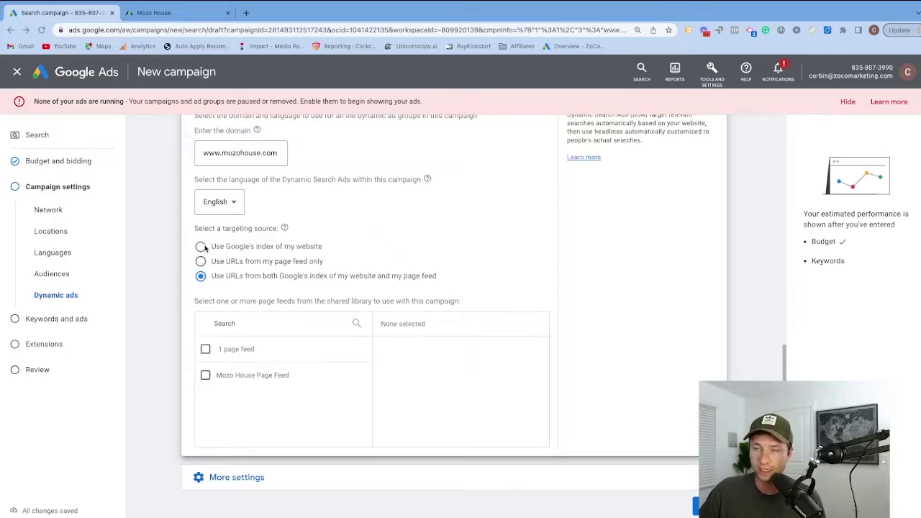
{"action": "left_click", "coordinate": [201, 247]}
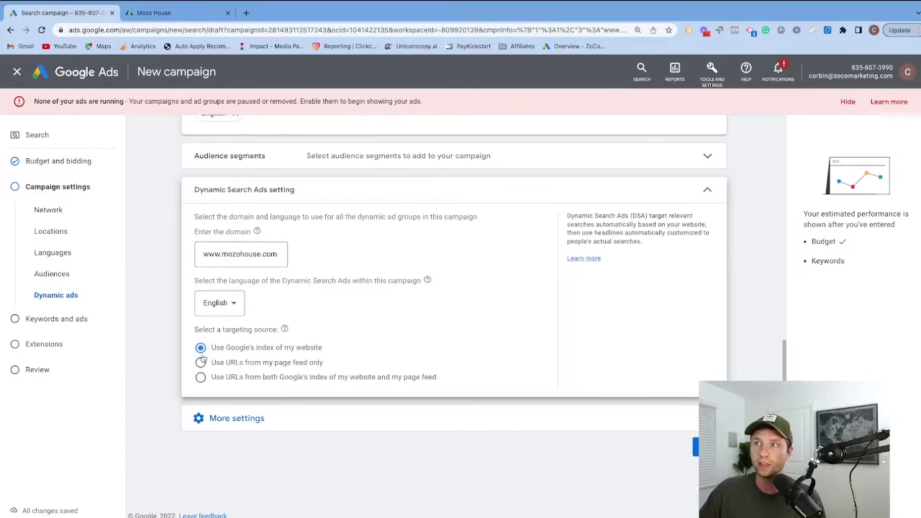
{"action": "left_click", "coordinate": [201, 377]}
{"action": "scroll", "coordinate": [365, 319], "scroll_direction": "down", "scroll_amount": 1}
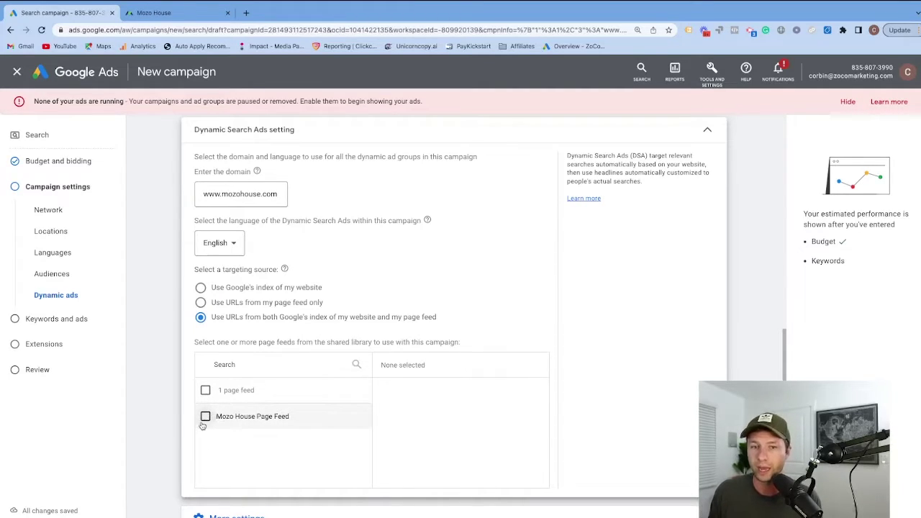
{"action": "left_click", "coordinate": [203, 288]}
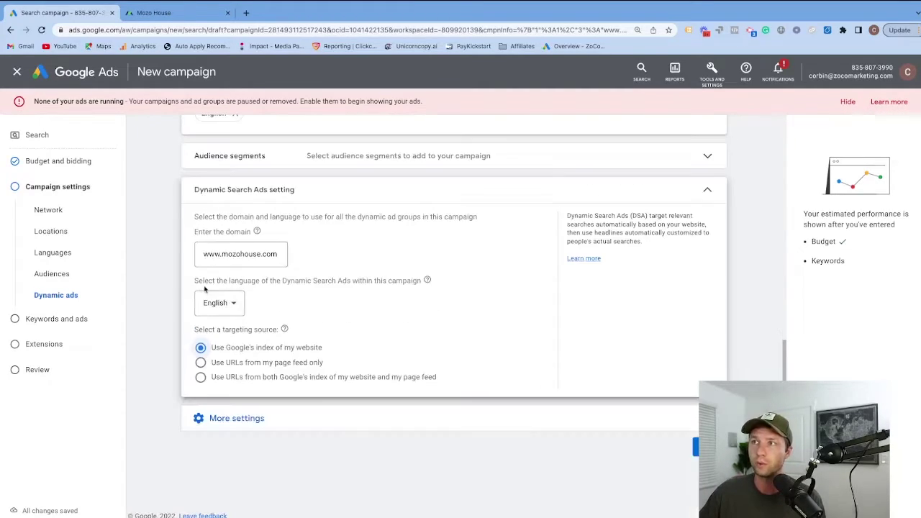
- Expand the additional campaign settings to check the dates, ad schedule and URL options
{"action": "left_click", "coordinate": [255, 416]}
{"action": "scroll", "coordinate": [269, 409], "scroll_direction": "down", "scroll_amount": 1}
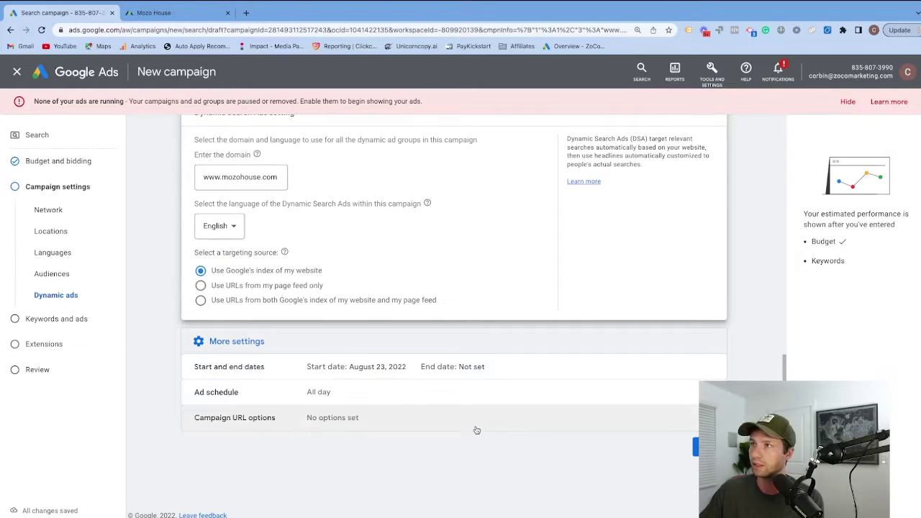
- Continue to the Keywords and ads stage and open the categories recommended for the website
{"action": "left_click", "coordinate": [701, 446]}
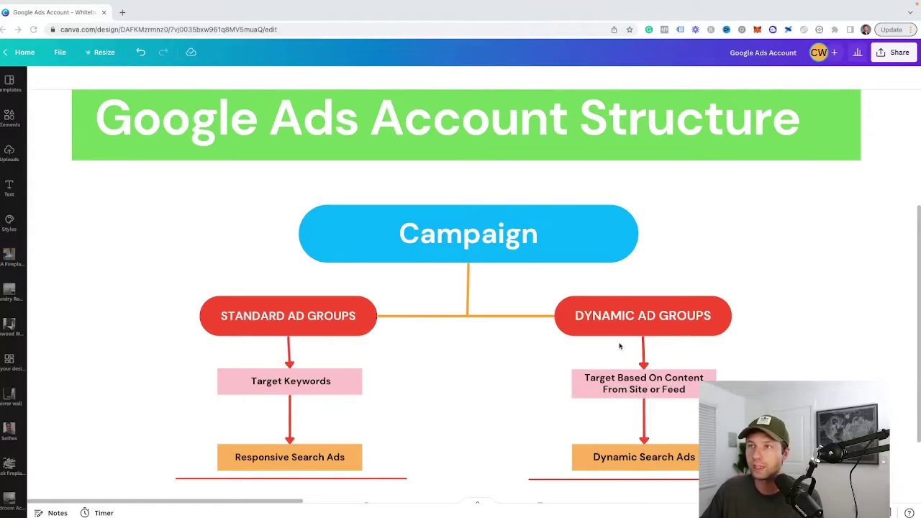
{"action": "key", "text": "ctrl+Left"}
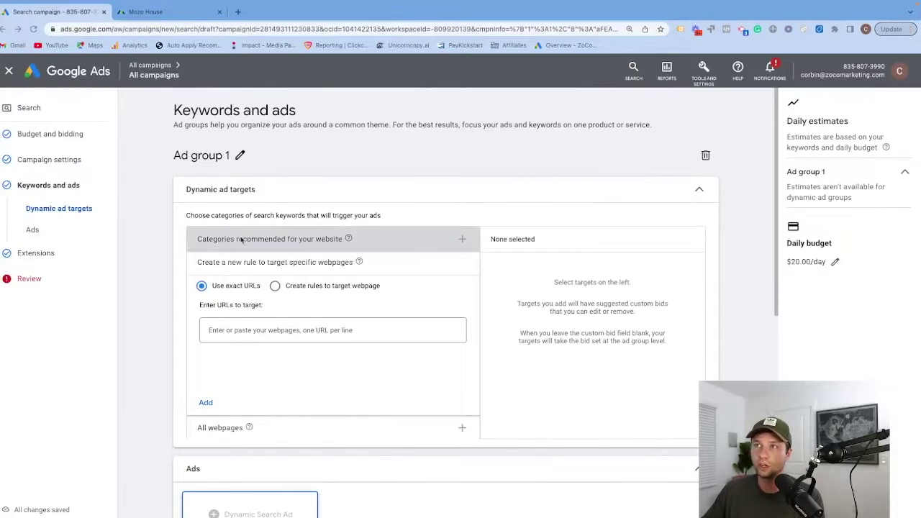
{"action": "left_click", "coordinate": [424, 238]}
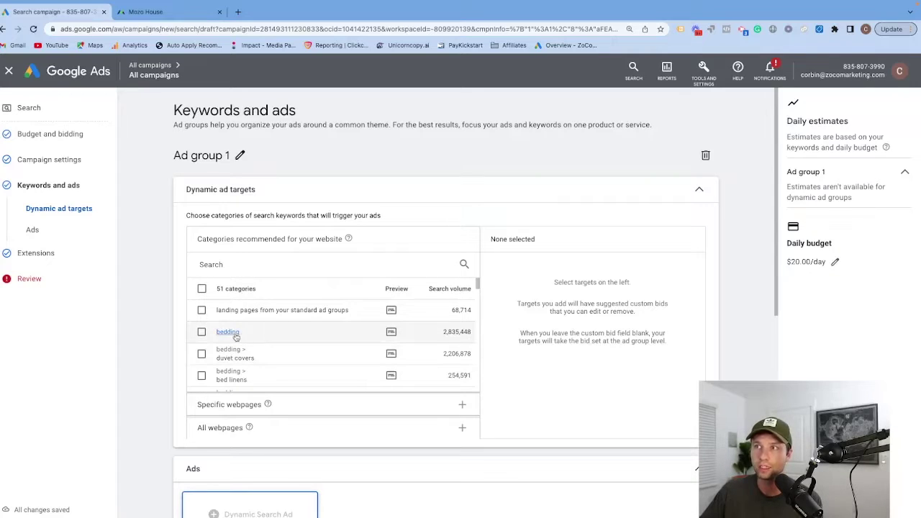
- Select the bedding category as a dynamic ad target and remove the bath target from the selection
{"action": "scroll", "coordinate": [407, 321], "scroll_direction": "down", "scroll_amount": 1}
{"action": "mouse_move", "coordinate": [476, 288]}
{"action": "left_mouse_down"}
{"action": "mouse_move", "coordinate": [476, 297]}
{"action": "mouse_move", "coordinate": [476, 290]}
{"action": "left_mouse_up"}
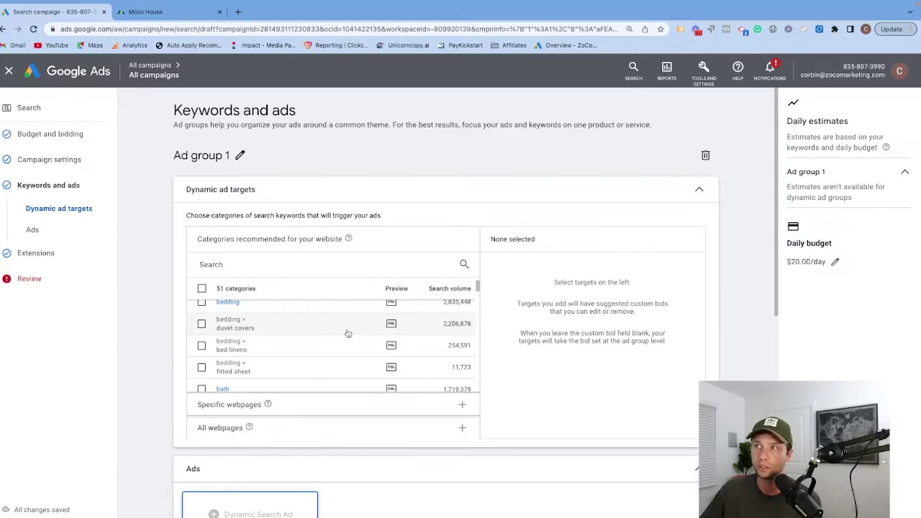
{"action": "scroll", "coordinate": [252, 338], "scroll_direction": "up", "scroll_amount": 1}
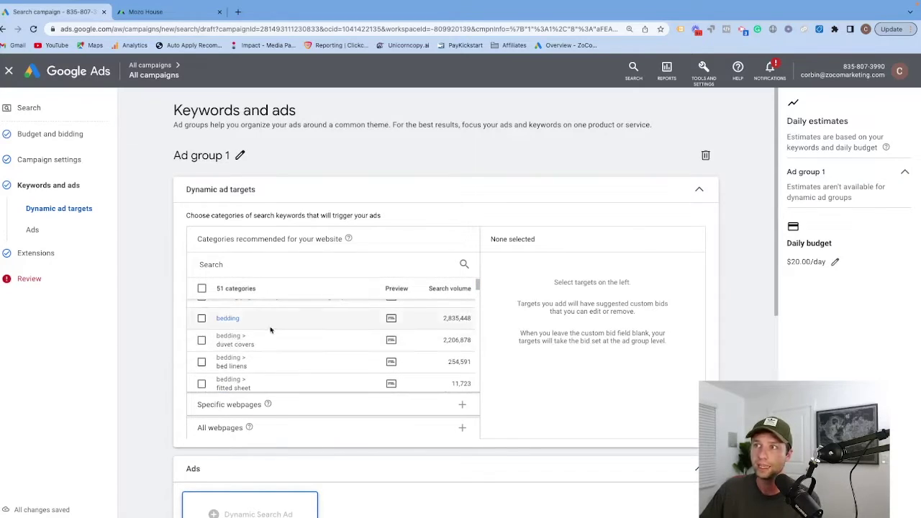
{"action": "left_click", "coordinate": [274, 327]}
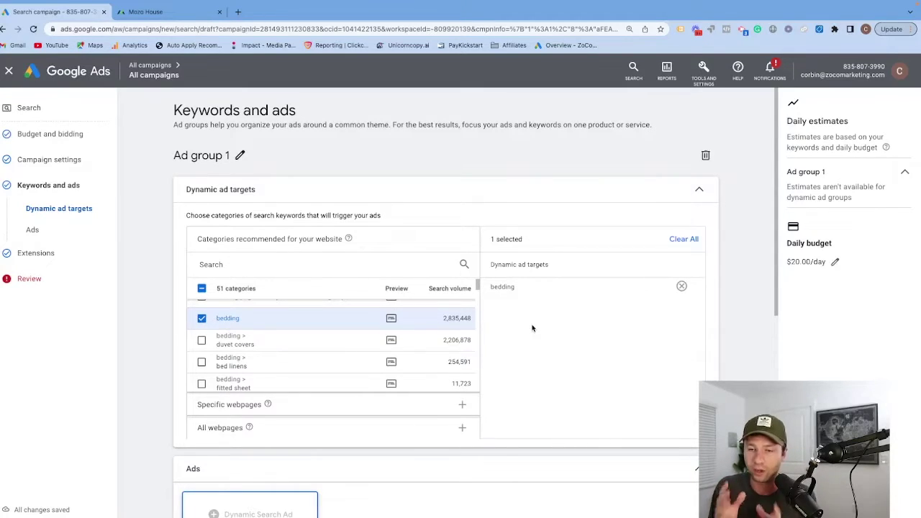
{"action": "scroll", "coordinate": [474, 308], "scroll_direction": "up", "scroll_amount": 1}
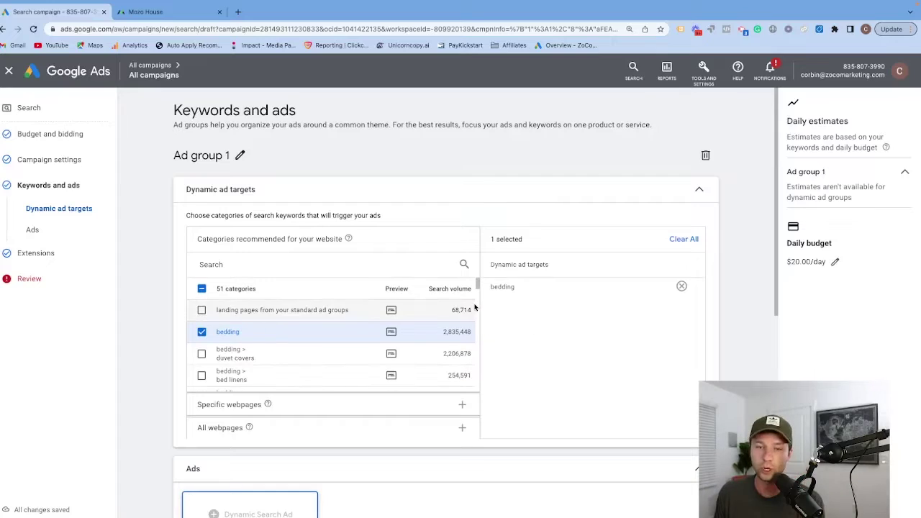
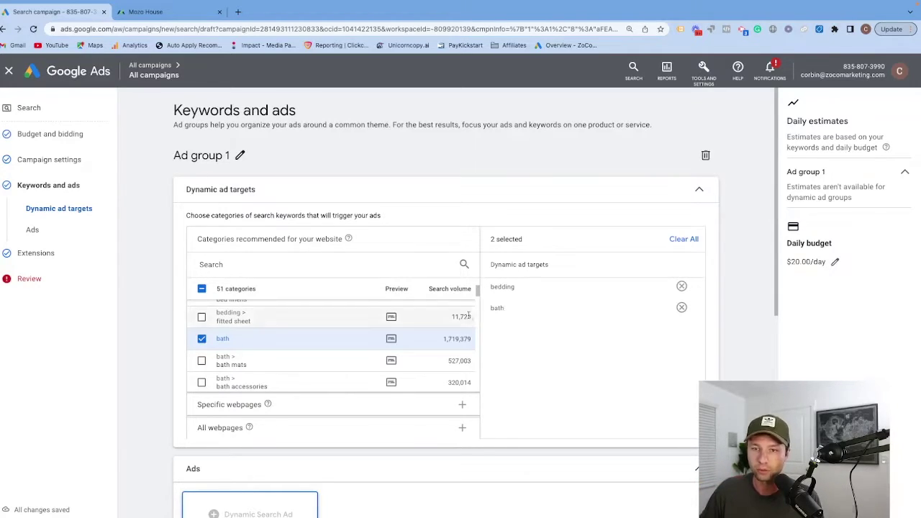
{"action": "left_click", "coordinate": [682, 308]}
{"action": "scroll", "coordinate": [269, 327], "scroll_direction": "up", "scroll_amount": 1}
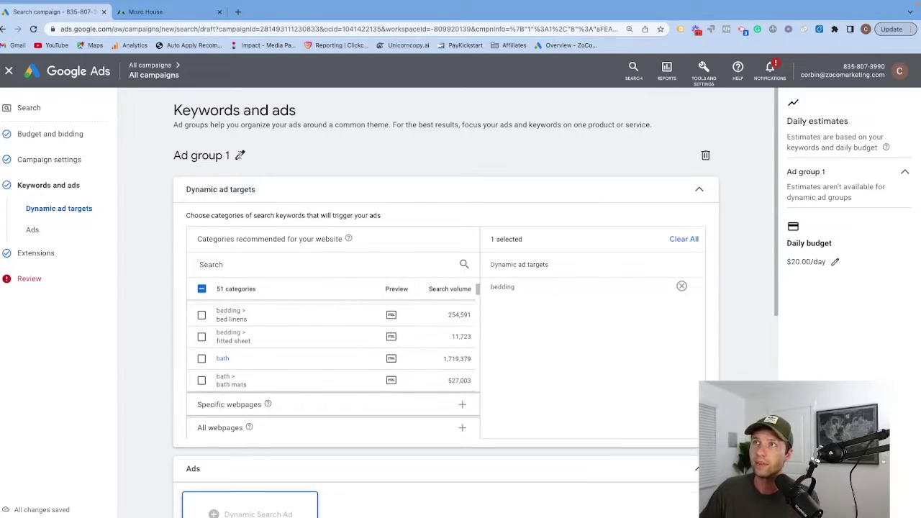
- Rename the ad group as Bedding
{"action": "left_click", "coordinate": [240, 154]}
{"action": "left_click_drag", "start_coordinate": [240, 157], "coordinate": [181, 160]}
{"action": "key", "text": "BackSpace"}
{"action": "type", "text": "Bedding"}
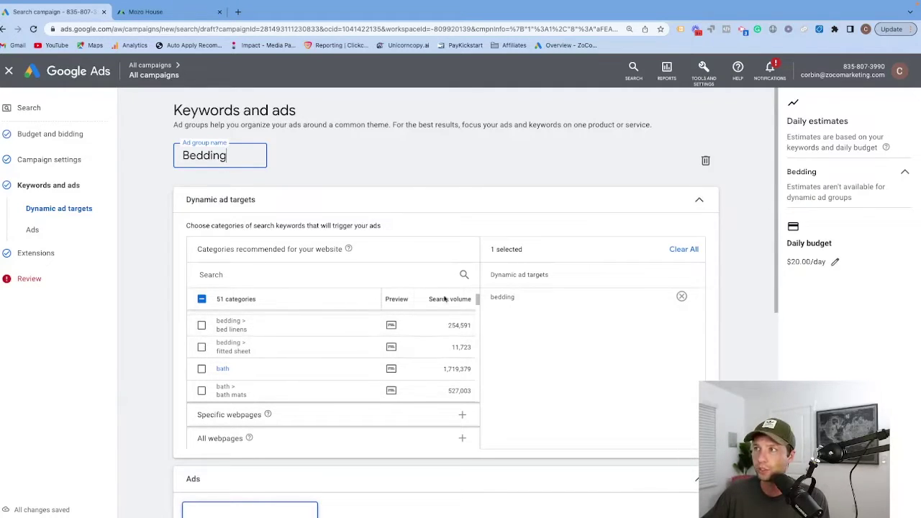
- Add the exact URL of the 3pcs Punch-Free Hook Umbrella page on mozohouse.com as a specific webpage target
{"action": "left_click", "coordinate": [461, 414]}
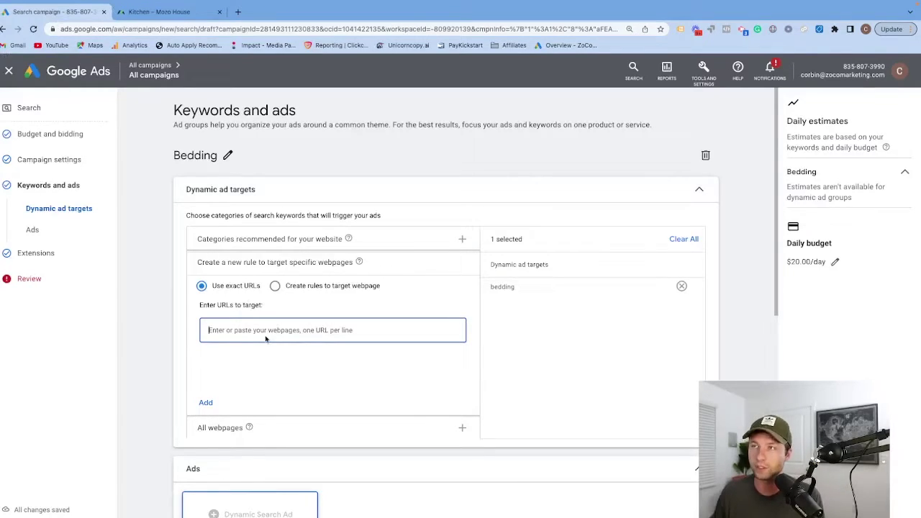
{"action": "left_click", "coordinate": [184, 12]}
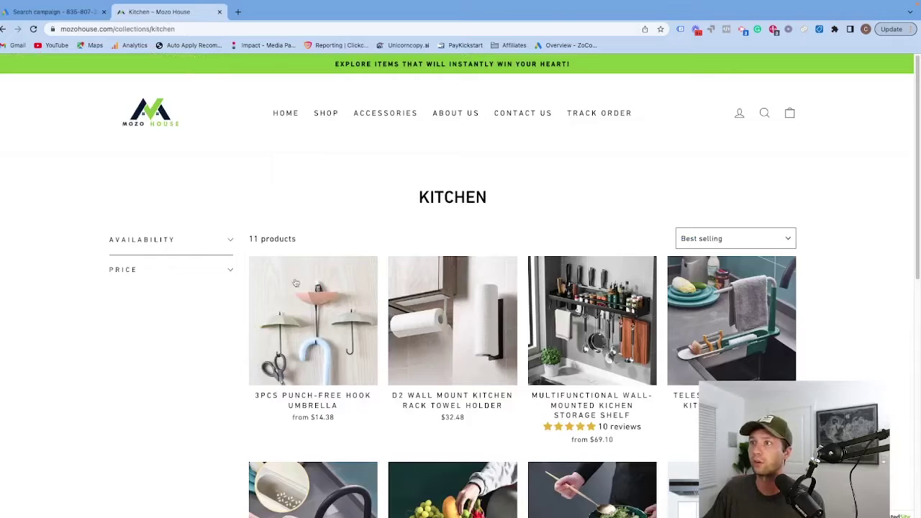
{"action": "left_click", "coordinate": [195, 31]}
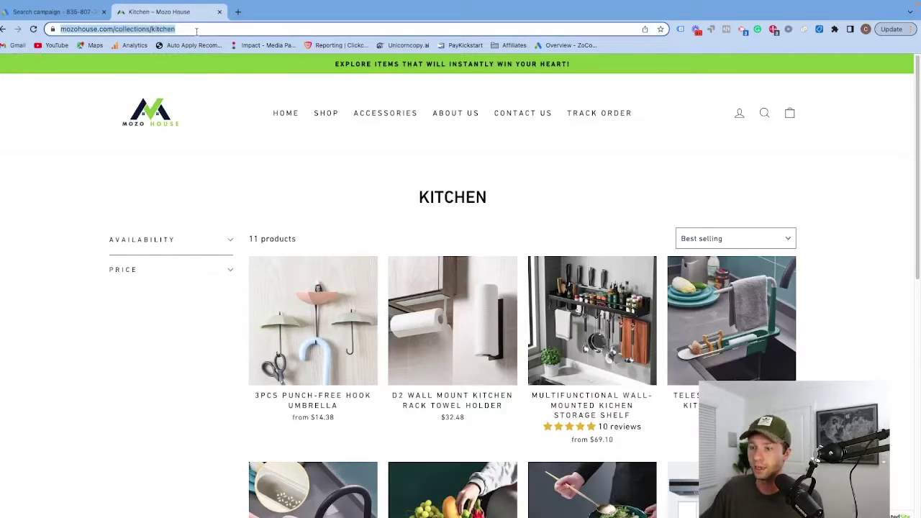
{"action": "left_click", "coordinate": [313, 323]}
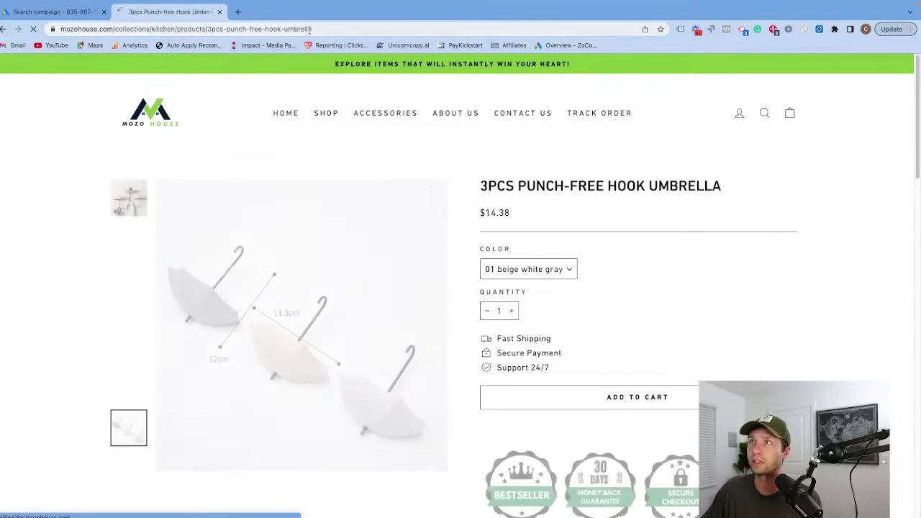
{"action": "left_click", "coordinate": [315, 30]}
{"action": "key", "text": "ctrl+c"}
{"action": "left_click", "coordinate": [54, 12]}
{"action": "key", "text": "ctrl+v"}
{"action": "left_click", "coordinate": [205, 403]}
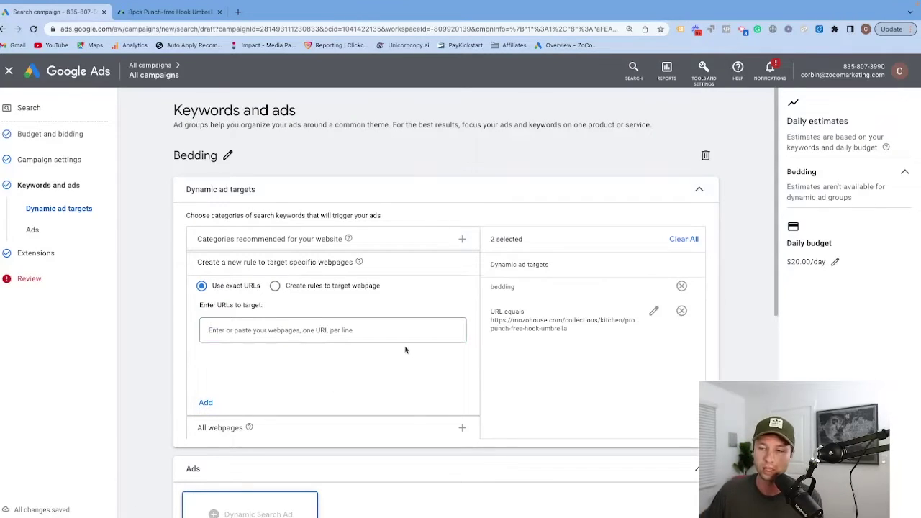
- Remove the bedding category and the hook umbrella URL from the selected dynamic ad targets
{"action": "left_click", "coordinate": [682, 286]}
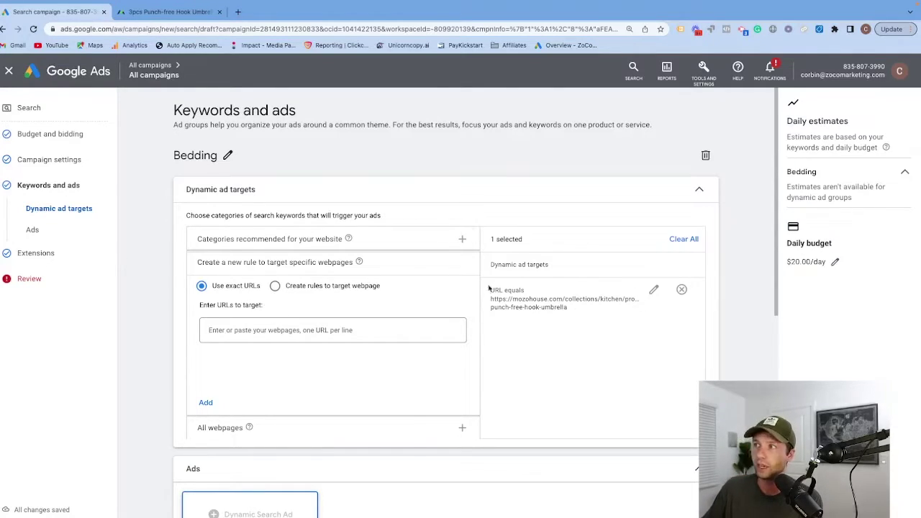
{"action": "left_click", "coordinate": [681, 289]}
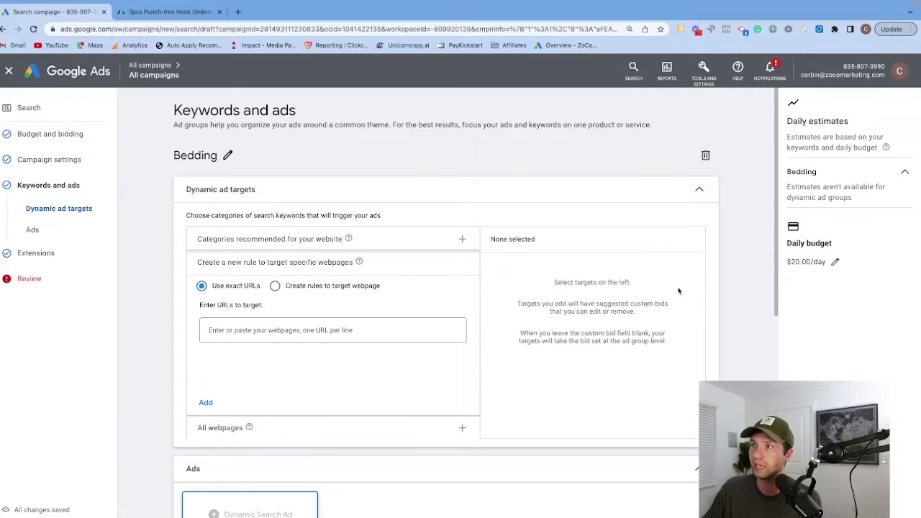
- Compare the URLs of the hook umbrella and the D2 wall mount towel holder pages for the shared kitchen folder
{"action": "left_click", "coordinate": [153, 13]}
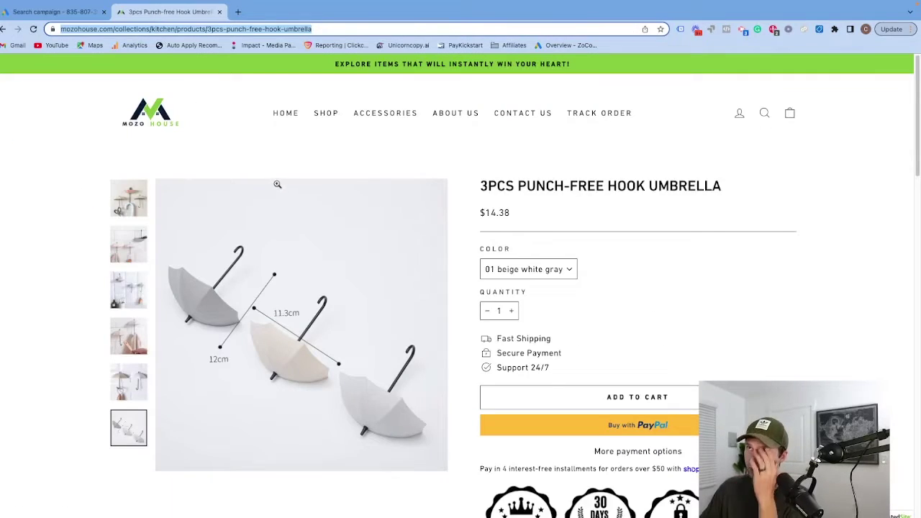
{"action": "left_click", "coordinate": [165, 30]}
{"action": "double_click", "coordinate": [174, 30]}
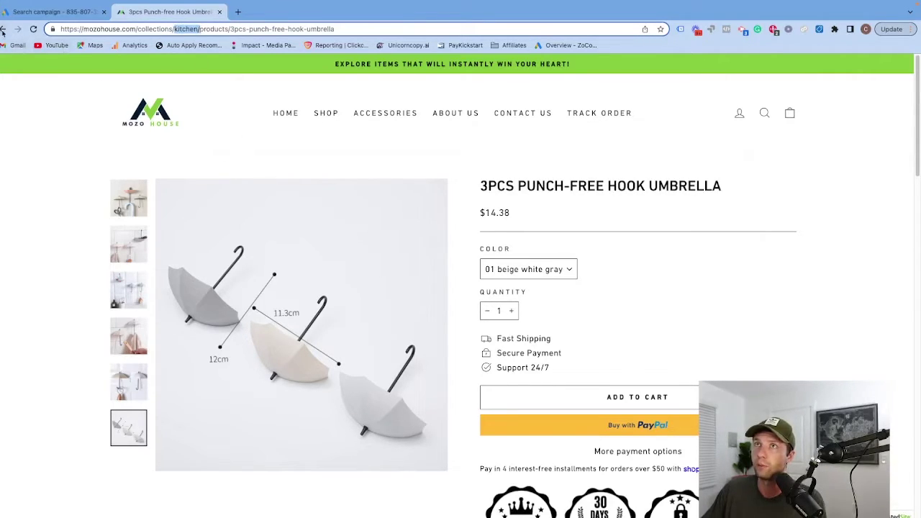
{"action": "left_click", "coordinate": [4, 30]}
{"action": "left_click", "coordinate": [457, 329]}
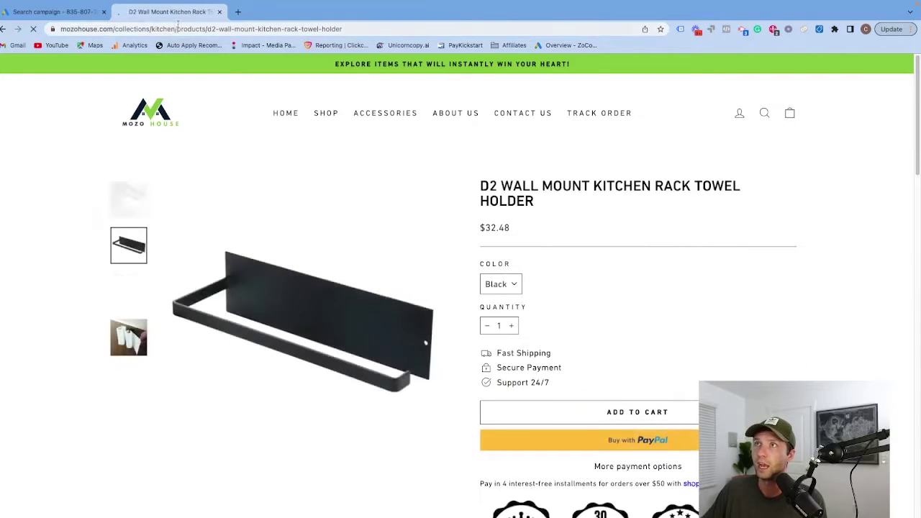
{"action": "left_click_drag", "start_coordinate": [151, 30], "coordinate": [175, 29]}
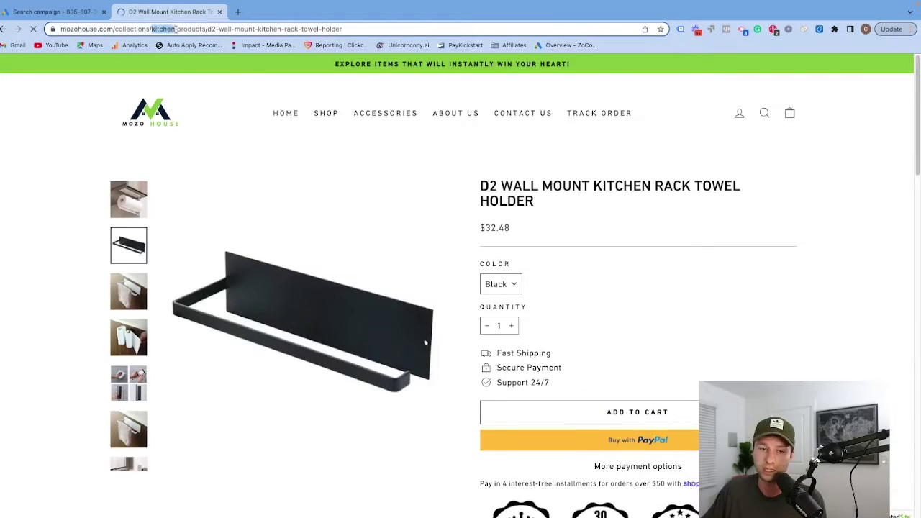
- Return to the campaign draft and try to add "kitchen" as an exact URL target
{"action": "left_click", "coordinate": [55, 11]}
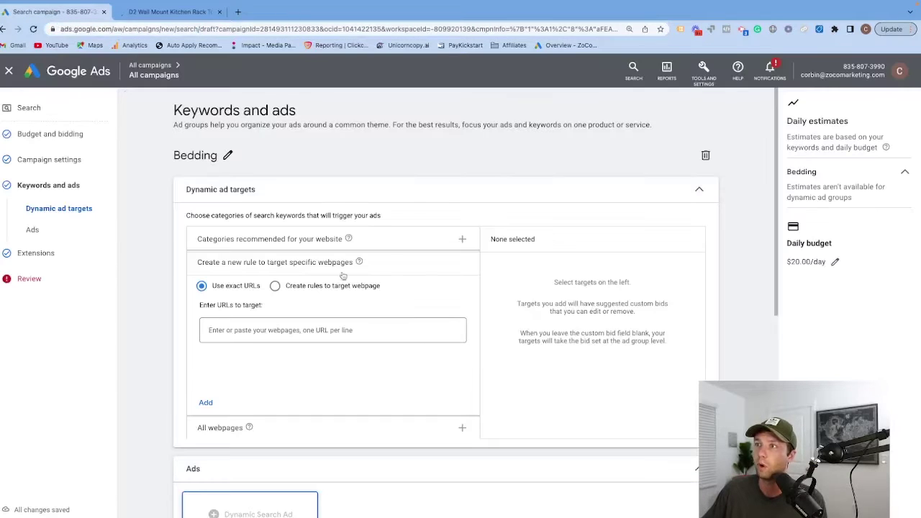
{"action": "left_click", "coordinate": [281, 328]}
{"action": "type", "text": "kit"}
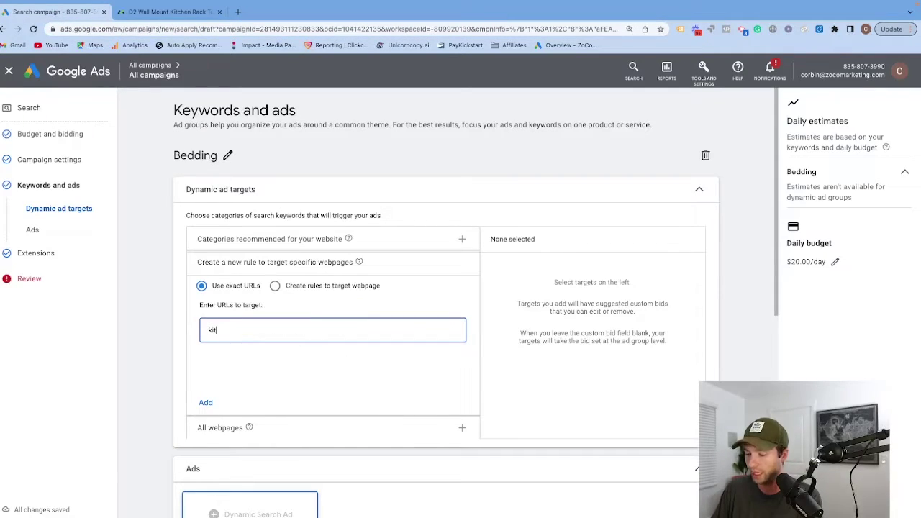
{"action": "type", "text": "chen"}
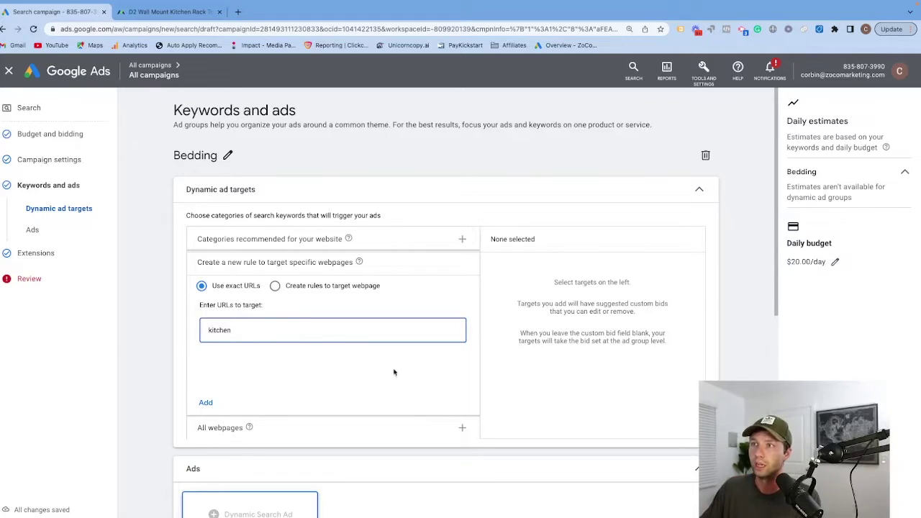
{"action": "left_click", "coordinate": [210, 403]}
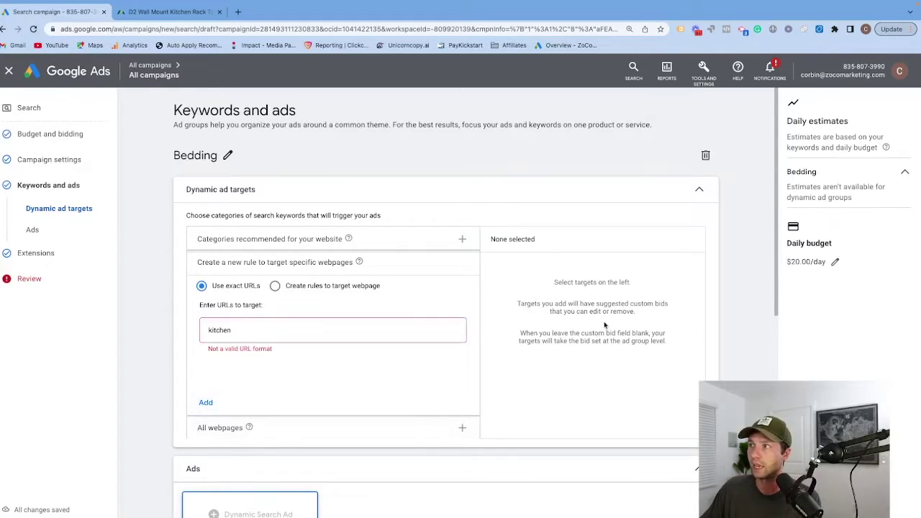
{"action": "left_click", "coordinate": [233, 324]}
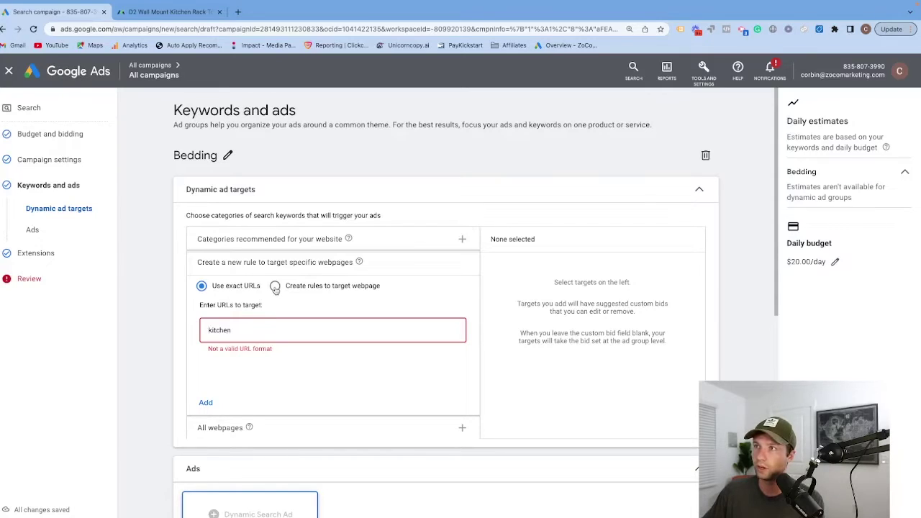
- Switch to rule-based webpage targeting and add a rule for pages whose URL contains "kitchen"
{"action": "left_click", "coordinate": [274, 285]}
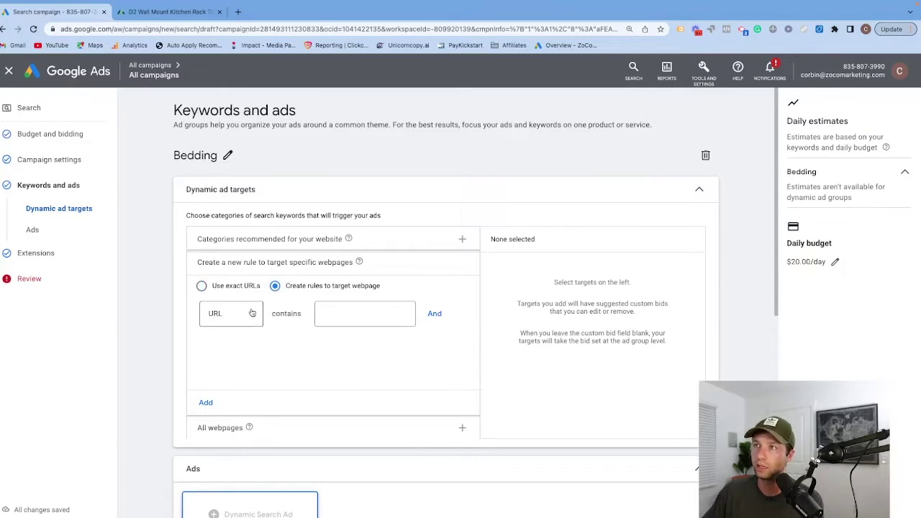
{"action": "left_click", "coordinate": [334, 314]}
{"action": "type", "text": "kithcen"}
{"action": "key", "text": "BackSpace"}
{"action": "key", "text": "BackSpace"}
{"action": "key", "text": "BackSpace"}
{"action": "key", "text": "BackSpace"}
{"action": "type", "text": "chen"}
{"action": "left_click", "coordinate": [434, 313]}
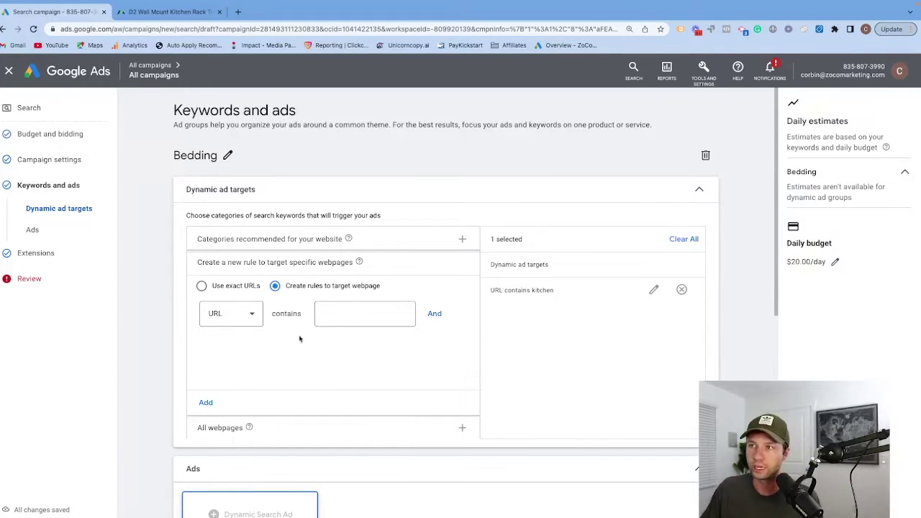
- Expand the All webpages target option and check the Kitchen collection page on the Mozo House website
{"action": "left_click", "coordinate": [225, 427]}
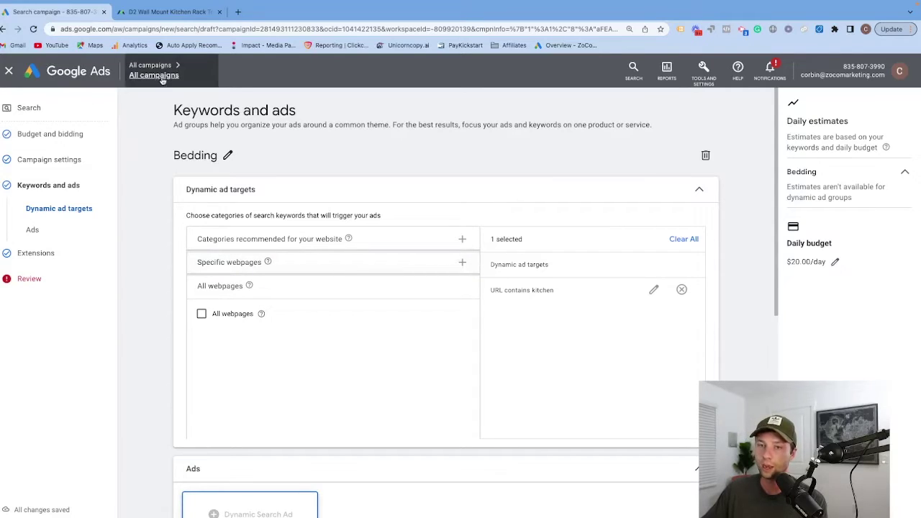
{"action": "left_click", "coordinate": [167, 11]}
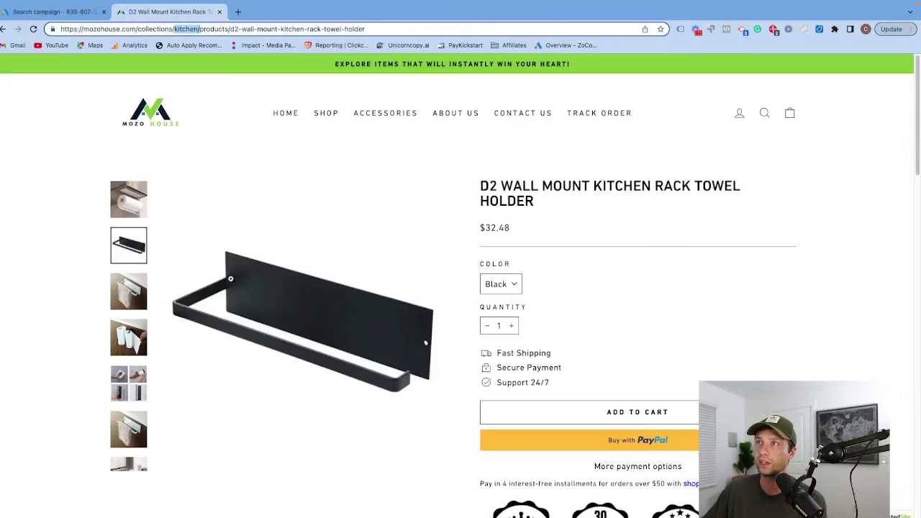
{"action": "mouse_move", "coordinate": [322, 150]}
{"action": "left_click", "coordinate": [325, 208]}
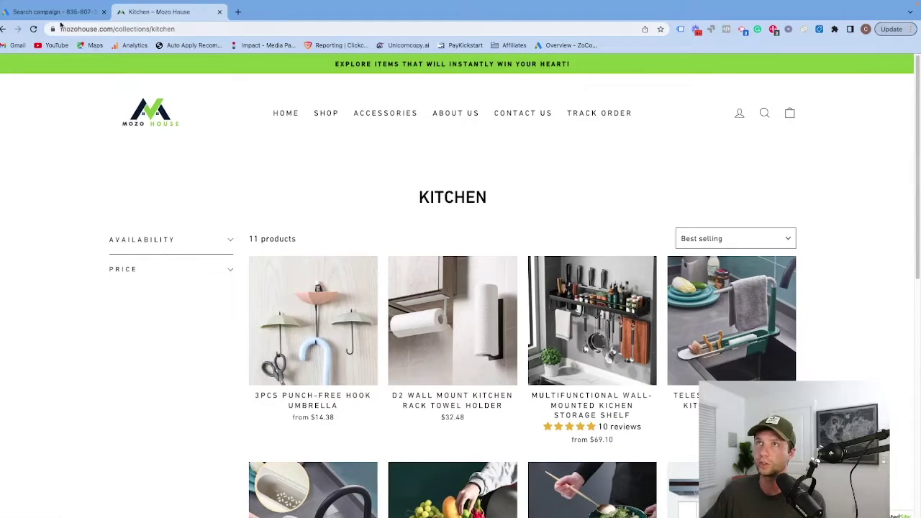
{"action": "left_click", "coordinate": [59, 13]}
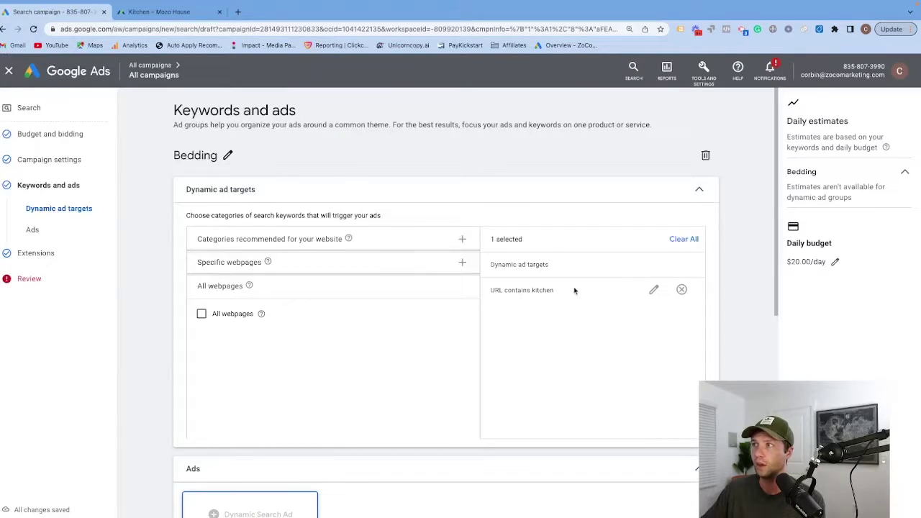
- Examine the description fields of the new Dynamic Search Ad and the account structure whiteboard in Canva
{"action": "scroll", "coordinate": [479, 333], "scroll_direction": "down", "scroll_amount": 5}
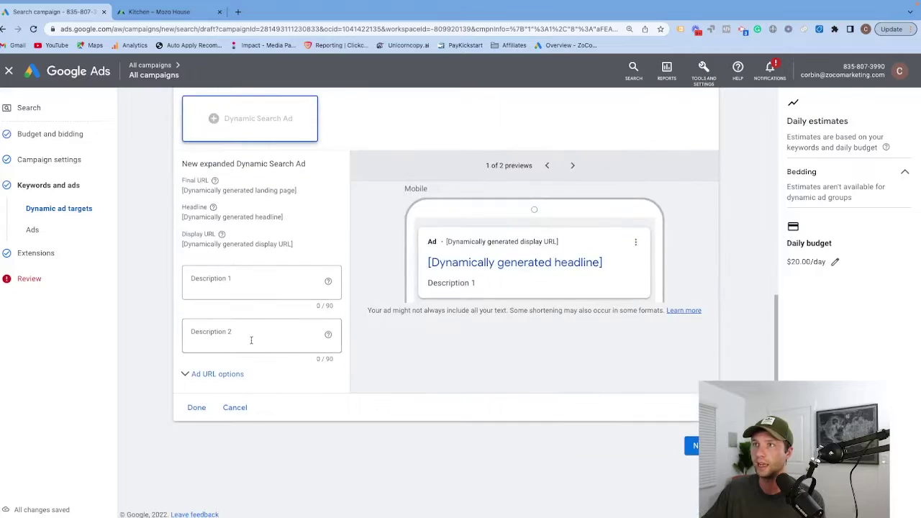
{"action": "scroll", "coordinate": [251, 341], "scroll_direction": "up", "scroll_amount": 3}
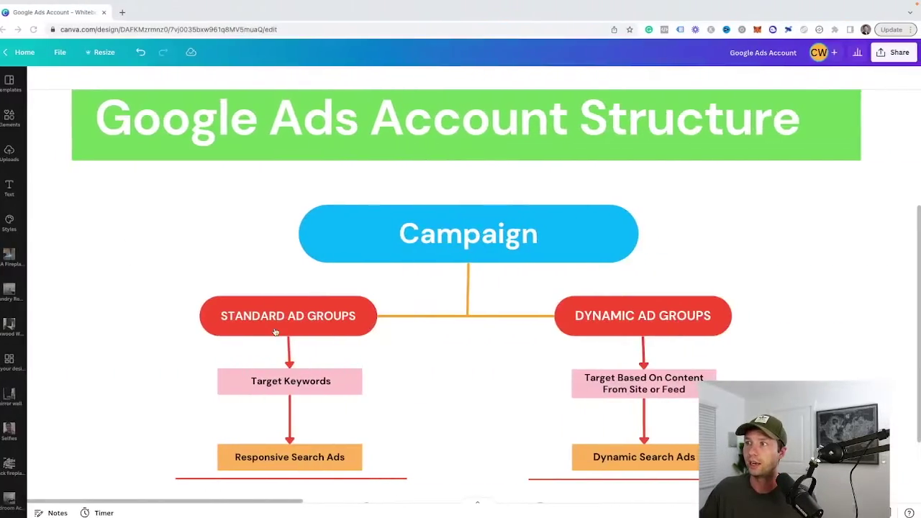
{"action": "scroll", "coordinate": [369, 330], "scroll_direction": "up", "scroll_amount": 1}
{"action": "scroll", "coordinate": [364, 333], "scroll_direction": "down", "scroll_amount": 2}
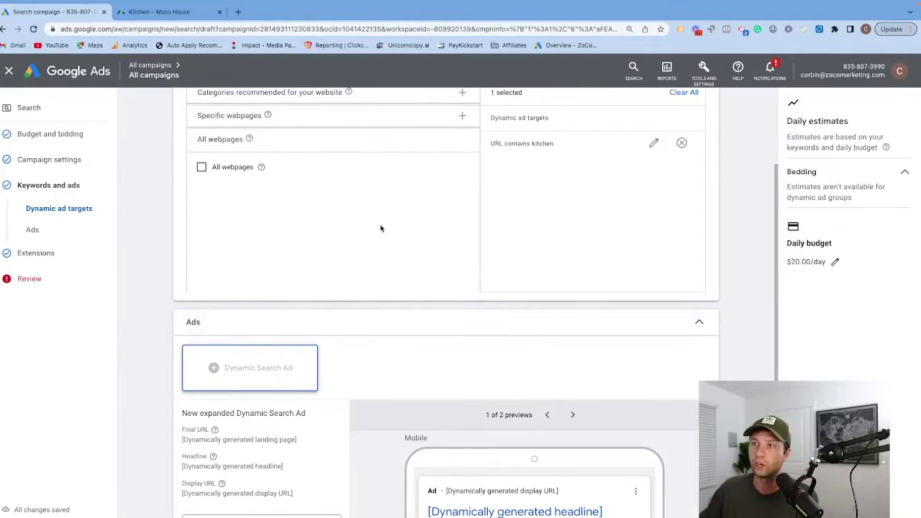
- Complete the Dynamic Search Ad with two descriptions, about making the kitchen a serene sanctuary and accenting the home with simple touches
{"action": "scroll", "coordinate": [281, 413], "scroll_direction": "down", "scroll_amount": 1}
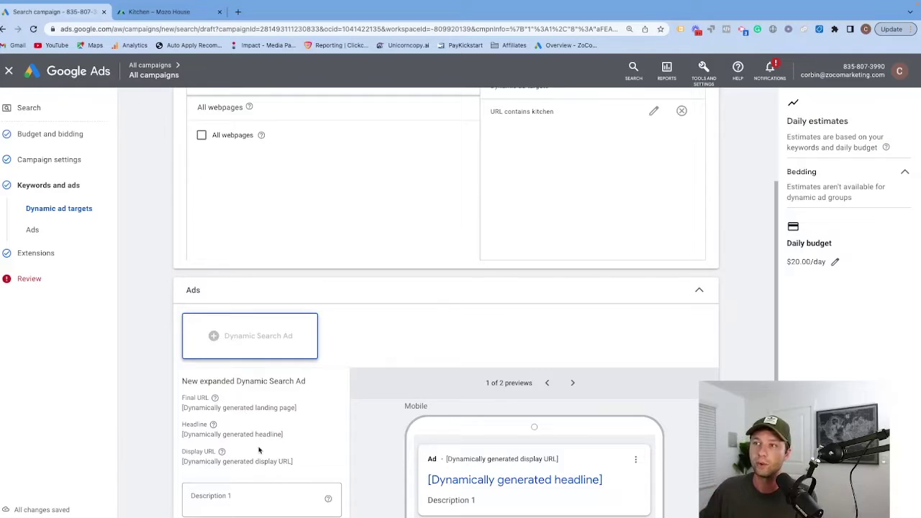
{"action": "scroll", "coordinate": [259, 449], "scroll_direction": "up", "scroll_amount": 1}
{"action": "scroll", "coordinate": [252, 448], "scroll_direction": "down", "scroll_amount": 4}
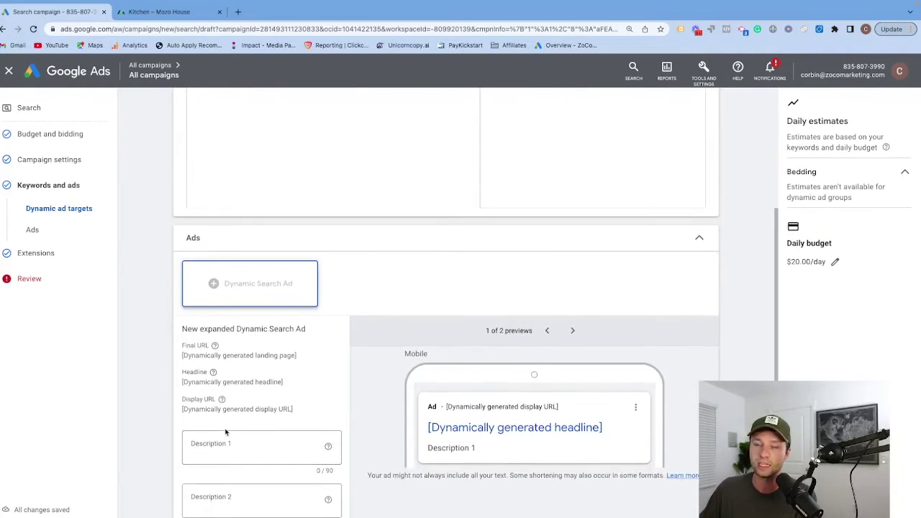
{"action": "left_click", "coordinate": [223, 413]}
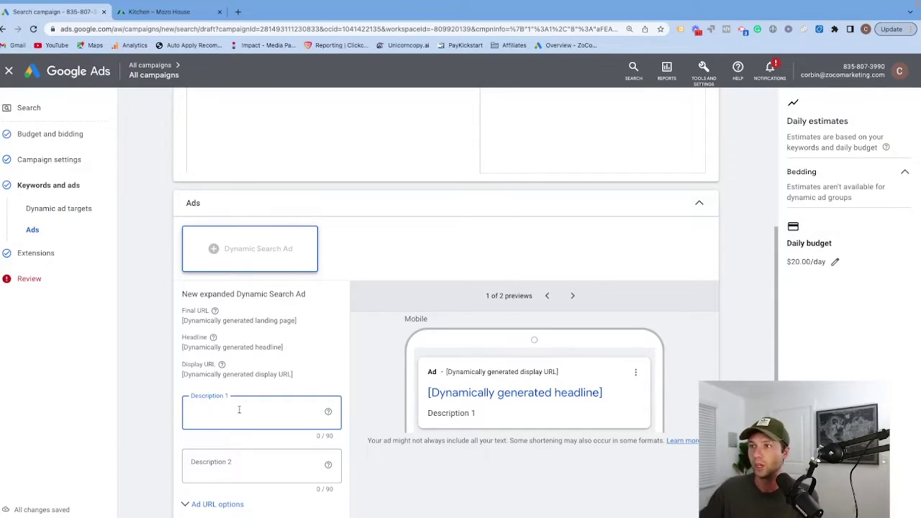
{"action": "scroll", "coordinate": [245, 392], "scroll_direction": "down", "scroll_amount": 1}
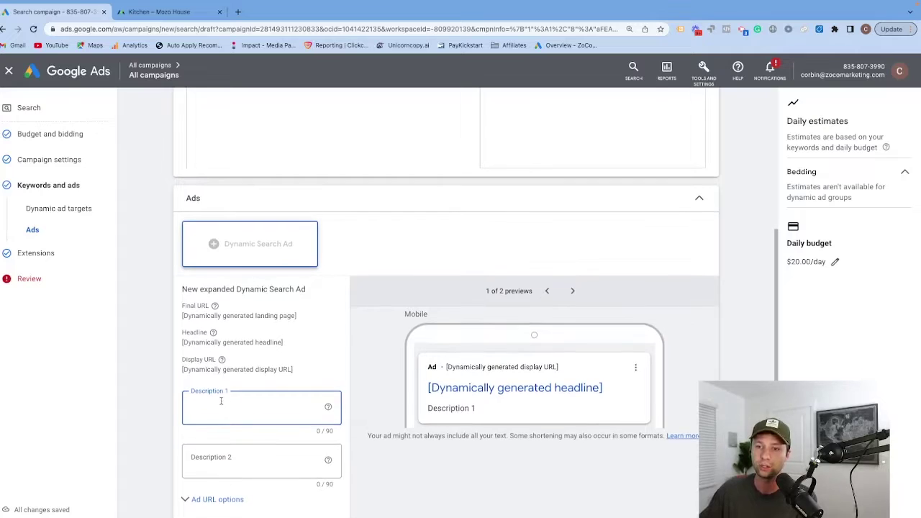
{"action": "scroll", "coordinate": [252, 403], "scroll_direction": "down", "scroll_amount": 1}
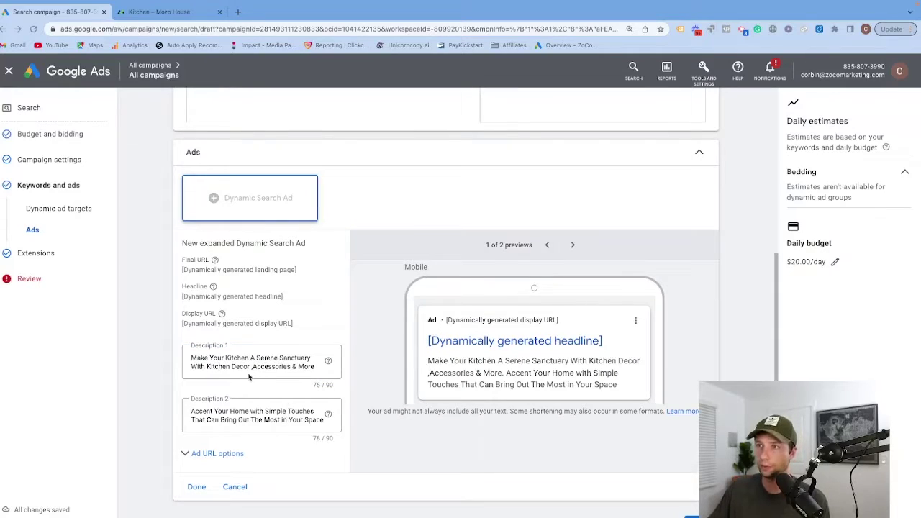
{"action": "left_click", "coordinate": [197, 488]}
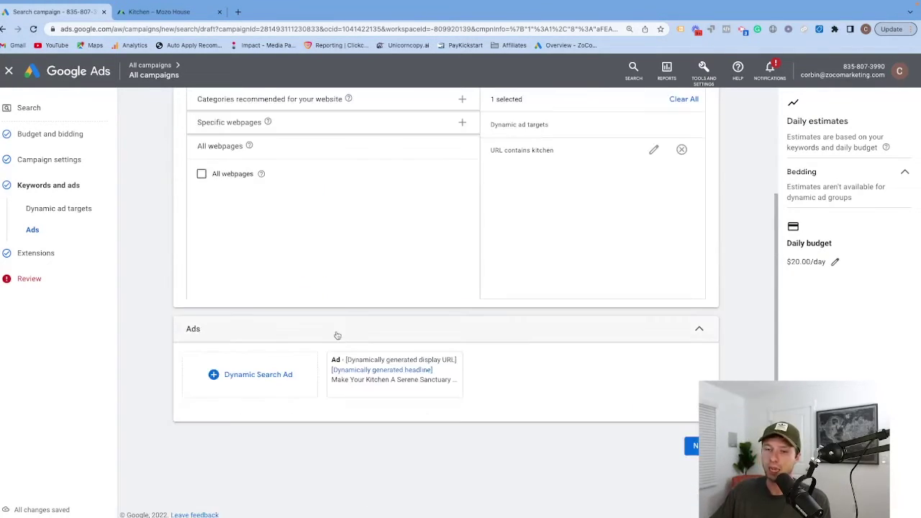
{"action": "left_click", "coordinate": [260, 382]}
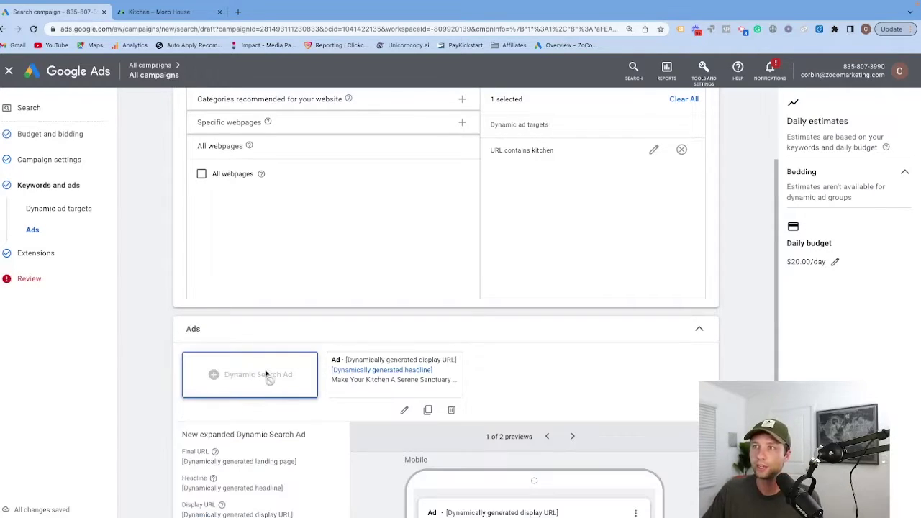
{"action": "left_click", "coordinate": [214, 282]}
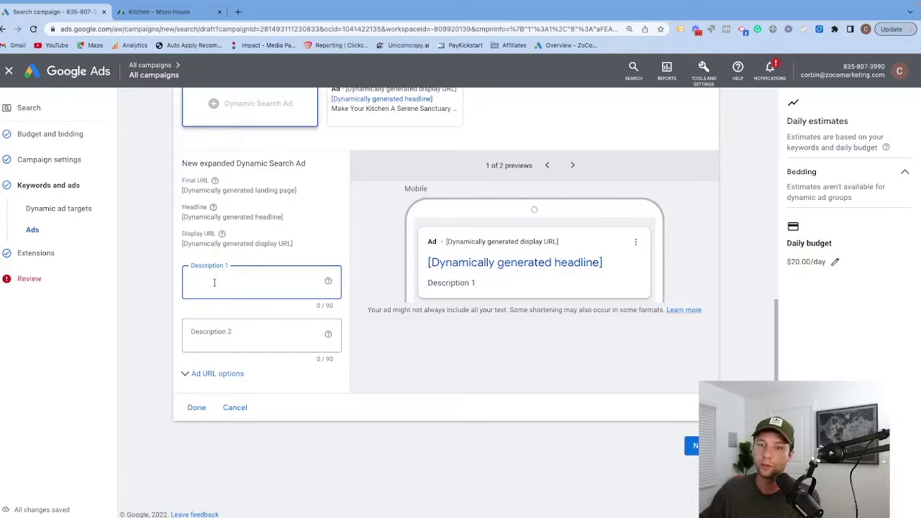
{"action": "left_click", "coordinate": [235, 407]}
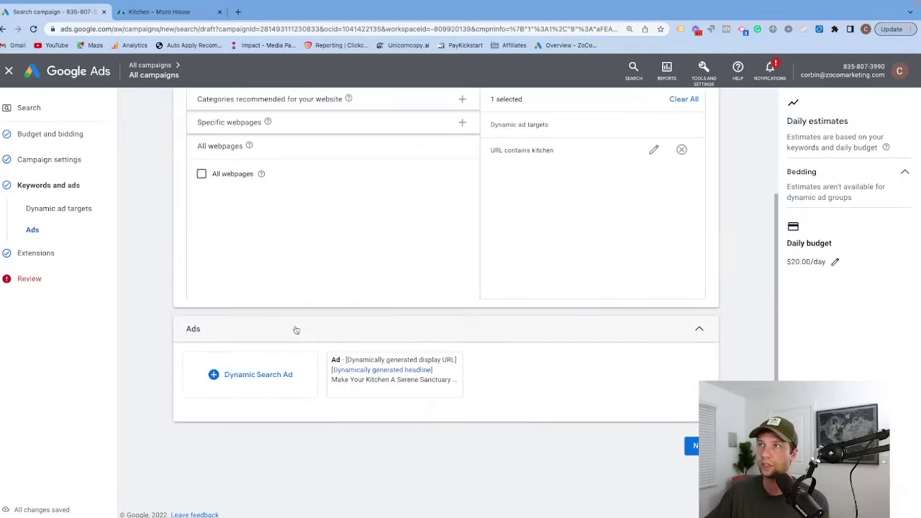
{"action": "left_click", "coordinate": [692, 445]}
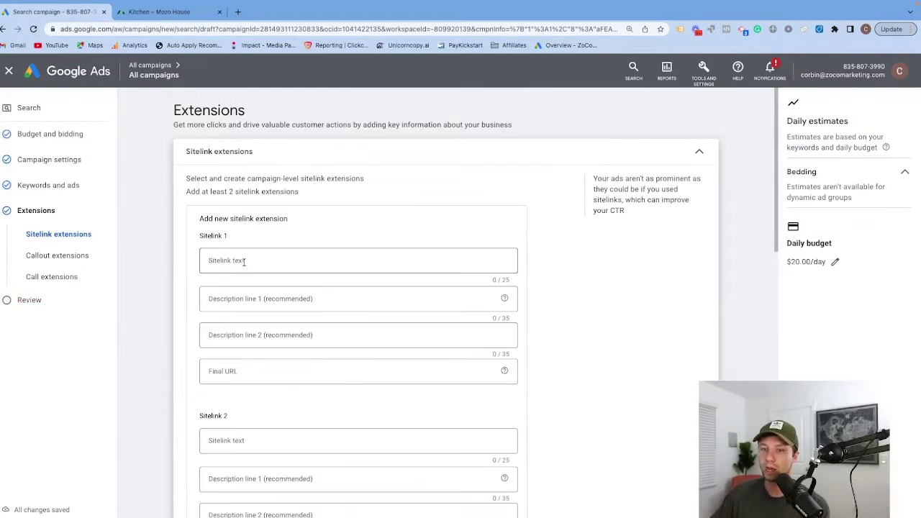
{"action": "scroll", "coordinate": [243, 265], "scroll_direction": "down", "scroll_amount": 3}
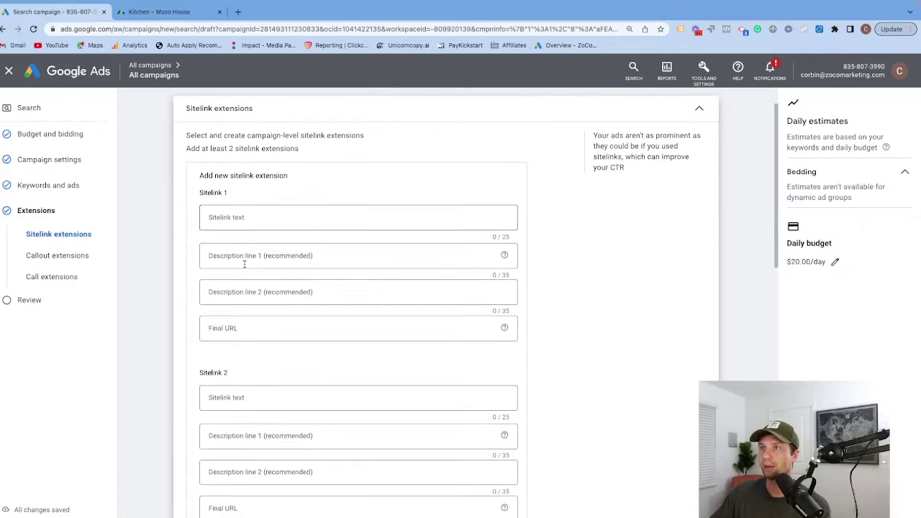
{"action": "scroll", "coordinate": [240, 263], "scroll_direction": "down", "scroll_amount": 3}
{"action": "scroll", "coordinate": [240, 252], "scroll_direction": "up", "scroll_amount": 5}
{"action": "left_click", "coordinate": [170, 13]}
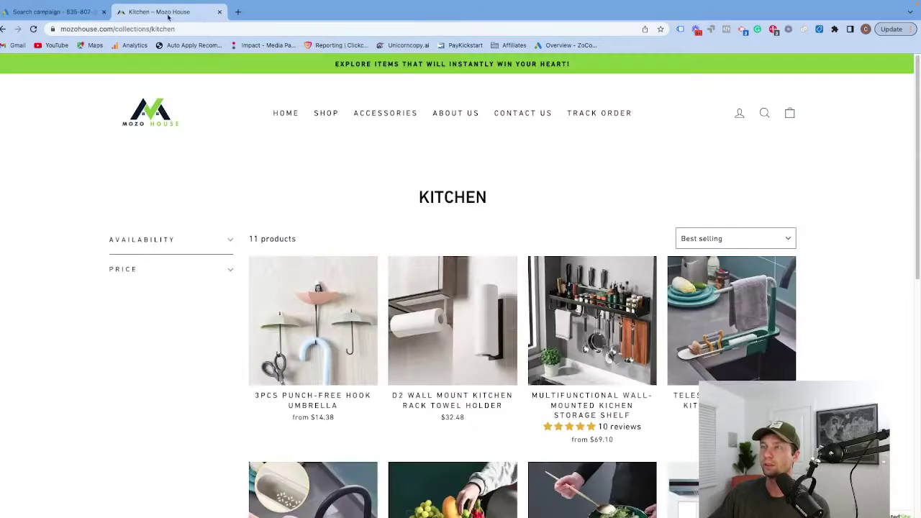
{"action": "mouse_move", "coordinate": [331, 124]}
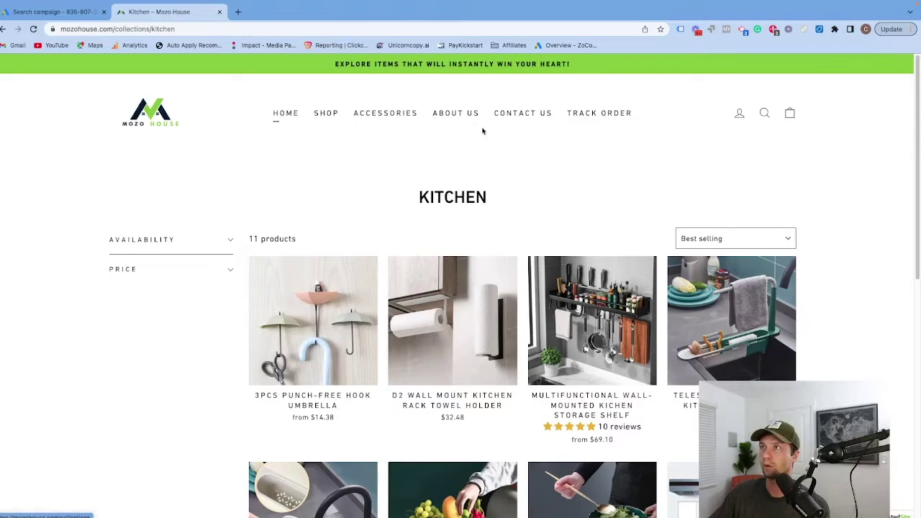
{"action": "left_click", "coordinate": [385, 113]}
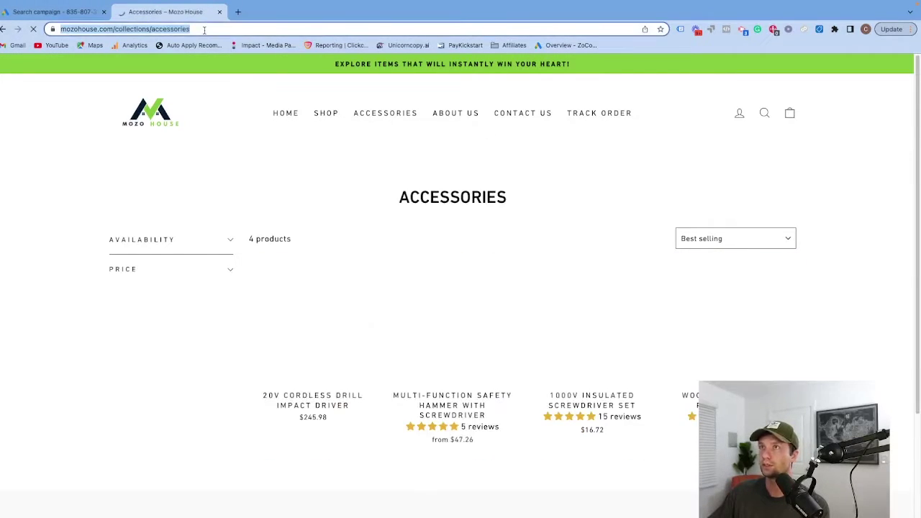
{"action": "left_click", "coordinate": [54, 15]}
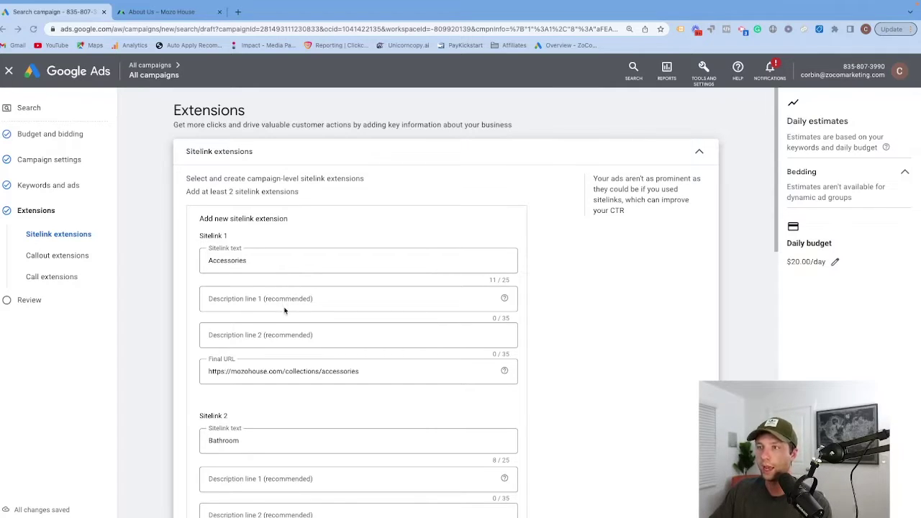
- Check the Accessories, Bathroom, Vases and About Us sitelinks with their Mozo House URLs and save them
{"action": "scroll", "coordinate": [284, 309], "scroll_direction": "down", "scroll_amount": 4}
{"action": "scroll", "coordinate": [285, 312], "scroll_direction": "up", "scroll_amount": 2}
{"action": "scroll", "coordinate": [285, 311], "scroll_direction": "up", "scroll_amount": 2}
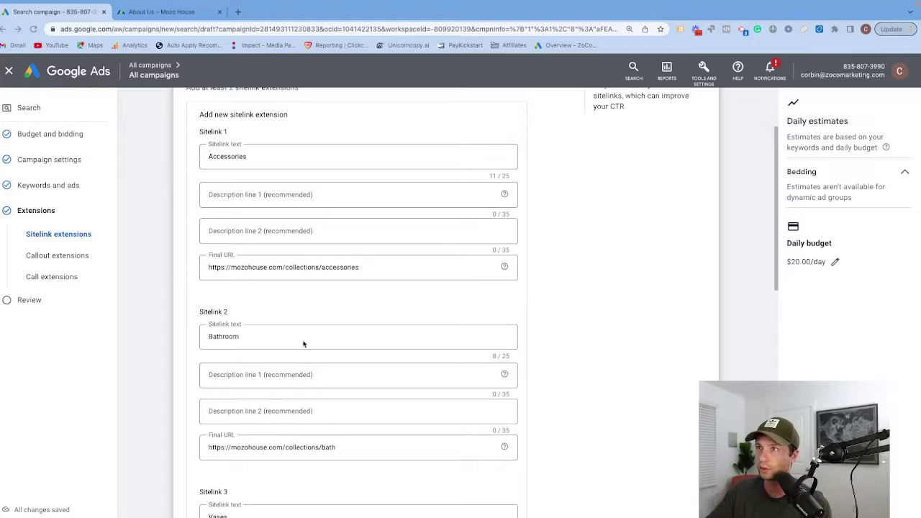
{"action": "scroll", "coordinate": [295, 331], "scroll_direction": "down", "scroll_amount": 6}
{"action": "scroll", "coordinate": [229, 360], "scroll_direction": "down", "scroll_amount": 1}
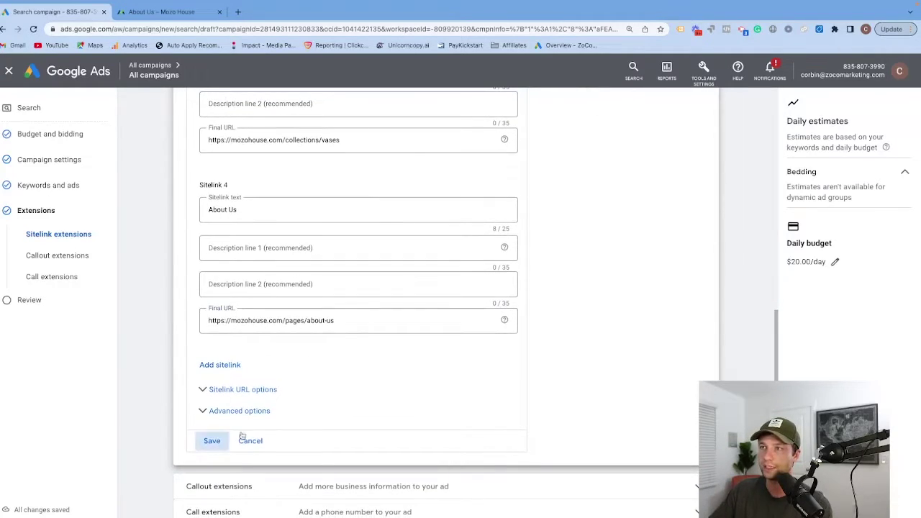
{"action": "left_click", "coordinate": [211, 442]}
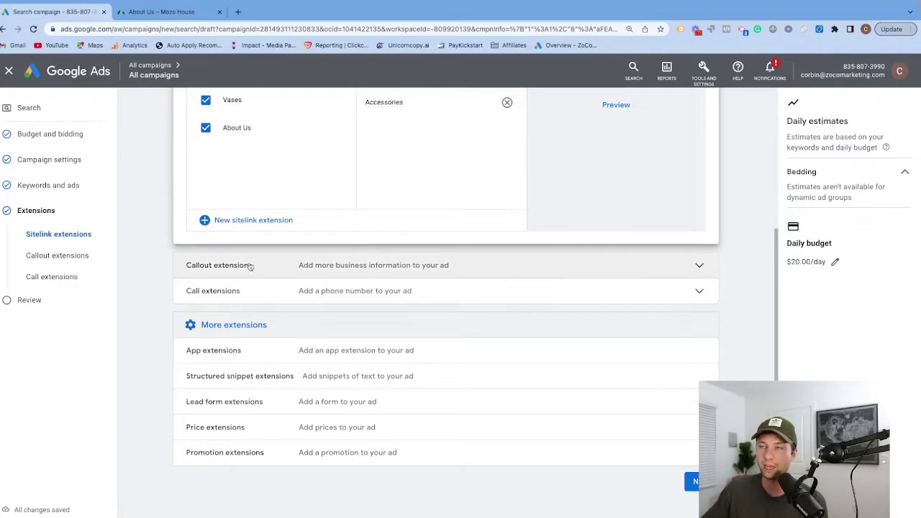
- Continue to the campaign review, look over the settings and try to publish the campaign
{"action": "left_click", "coordinate": [690, 483]}
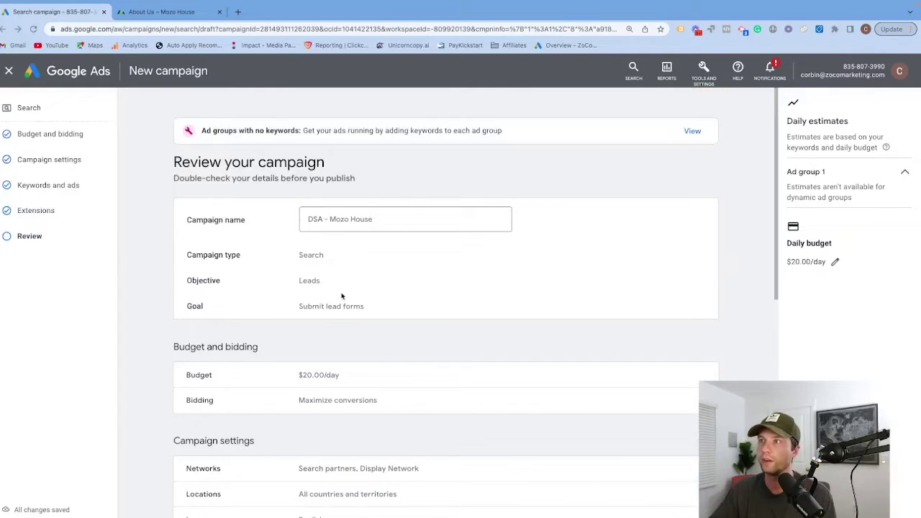
{"action": "scroll", "coordinate": [453, 316], "scroll_direction": "down", "scroll_amount": 6}
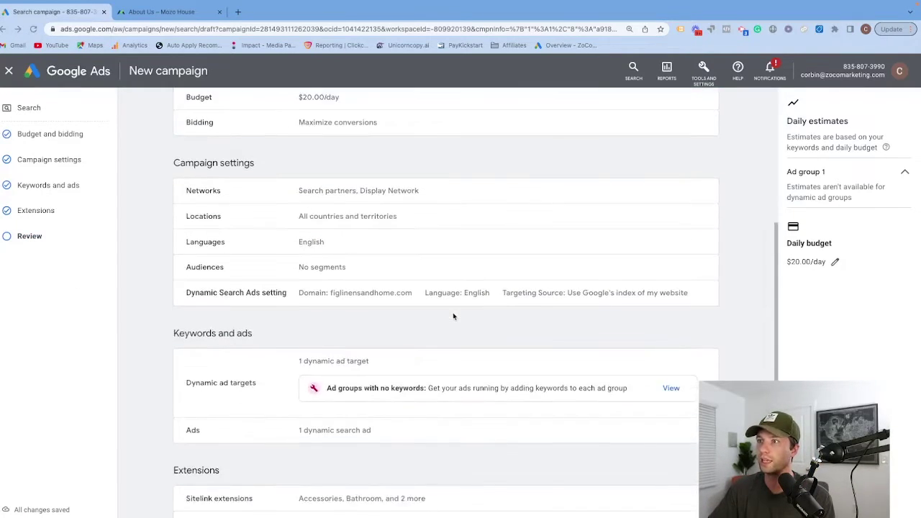
{"action": "left_click", "coordinate": [658, 424]}
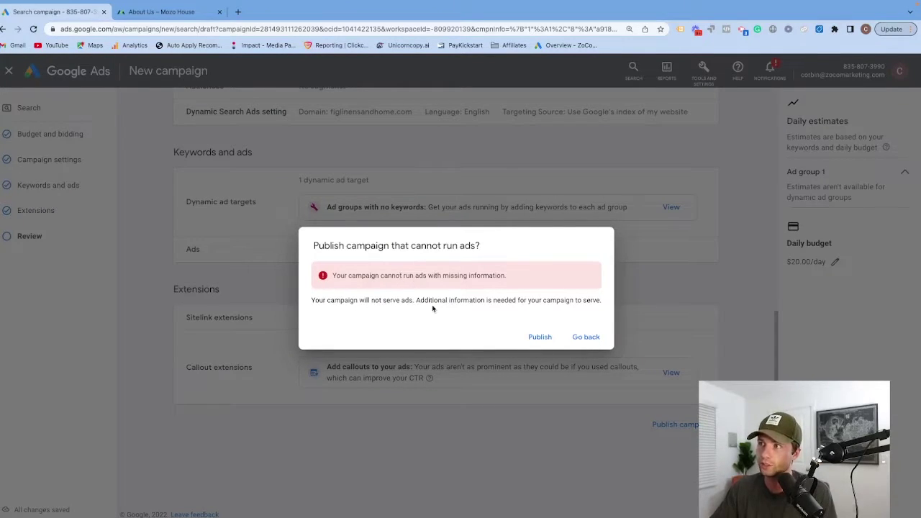
{"action": "left_click", "coordinate": [586, 337]}
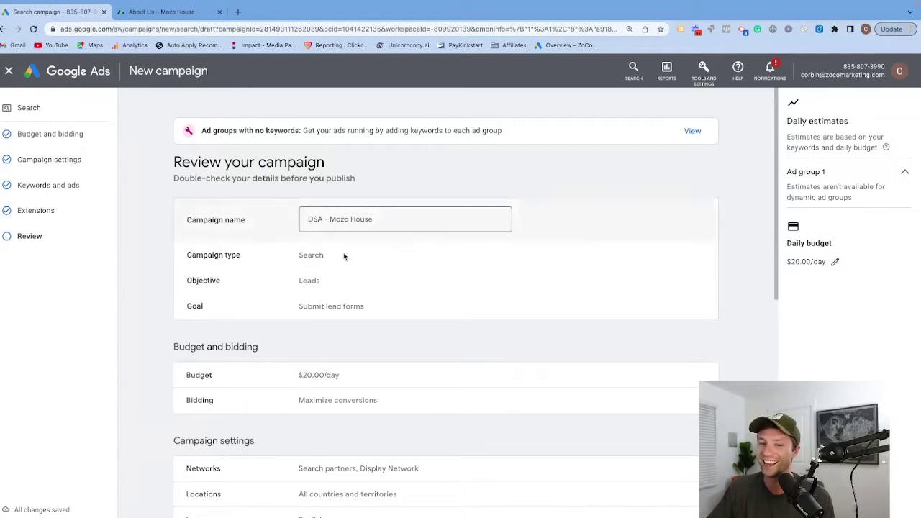
- Recheck the campaign summary and publish the DSA - Mozo House campaign despite the missing information
{"action": "scroll", "coordinate": [450, 257], "scroll_direction": "down", "scroll_amount": 2}
{"action": "scroll", "coordinate": [422, 194], "scroll_direction": "up", "scroll_amount": 2}
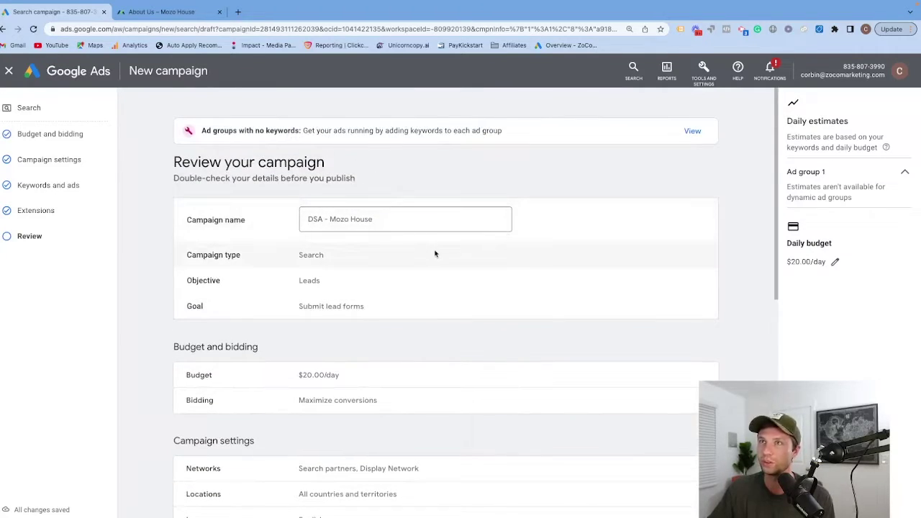
{"action": "scroll", "coordinate": [444, 262], "scroll_direction": "down", "scroll_amount": 8}
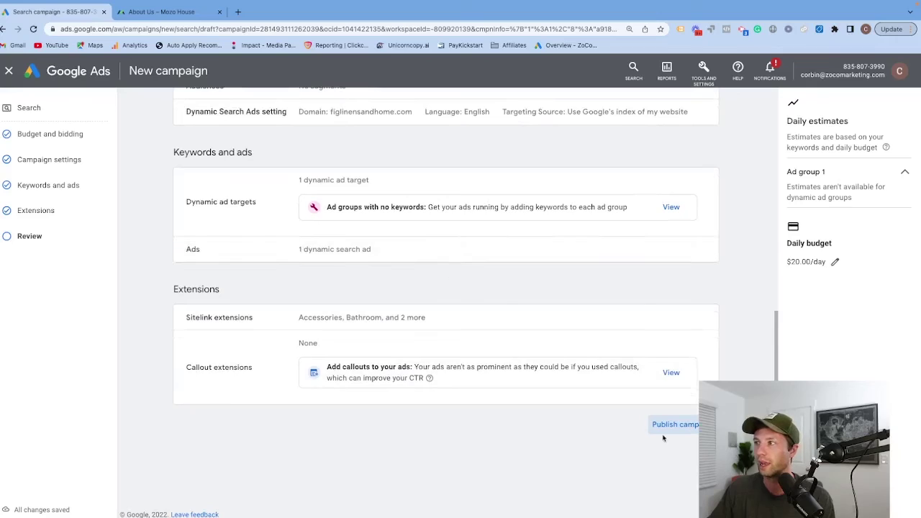
{"action": "left_click", "coordinate": [674, 423]}
{"action": "left_click", "coordinate": [542, 336]}
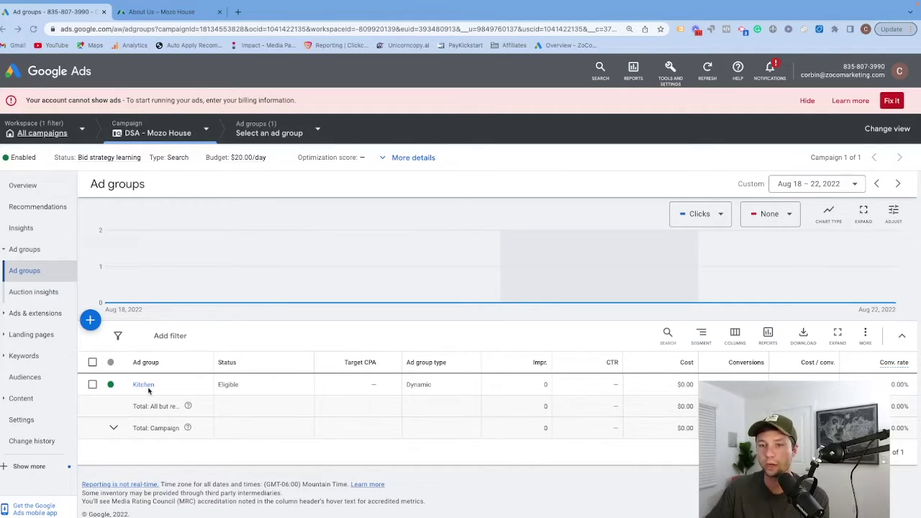
- Start a new ad group in the DSA - Mozo House campaign, change its type to Dynamic and look over its targeting options
{"action": "left_click", "coordinate": [92, 322]}
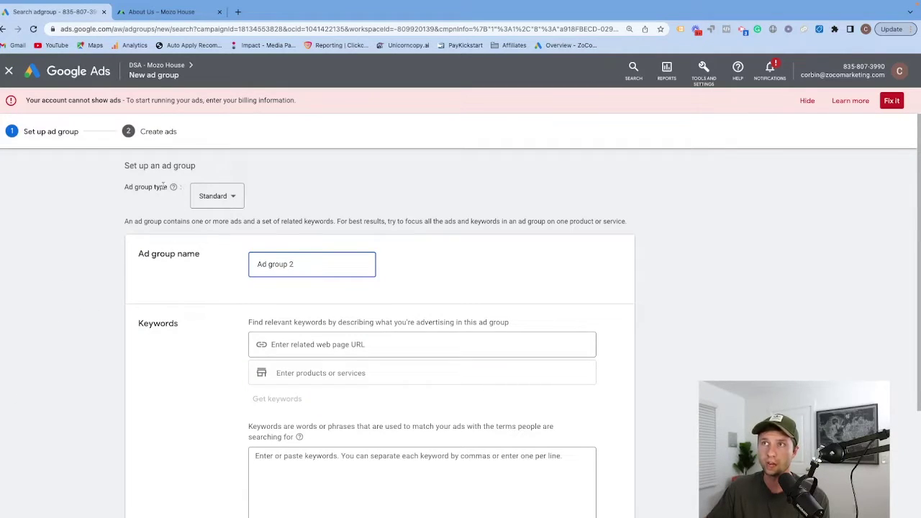
{"action": "left_click", "coordinate": [234, 198]}
{"action": "left_click", "coordinate": [223, 226]}
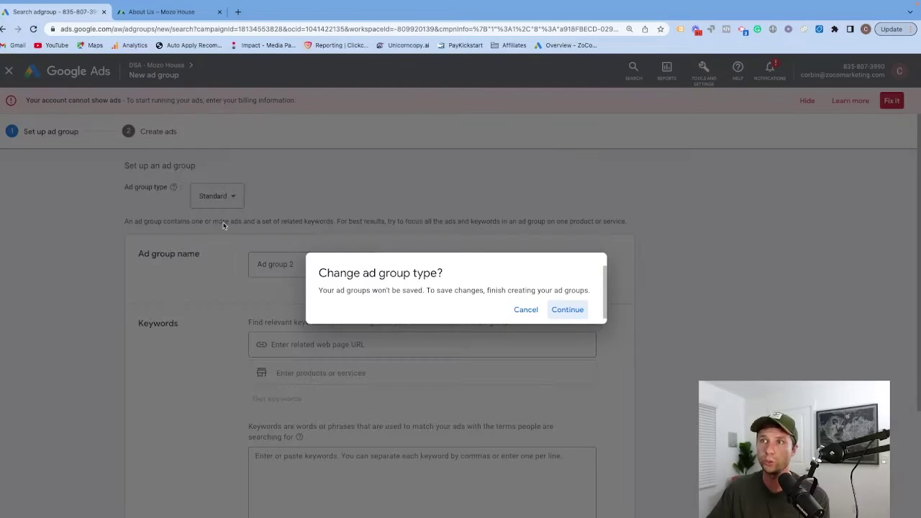
{"action": "left_click", "coordinate": [584, 311]}
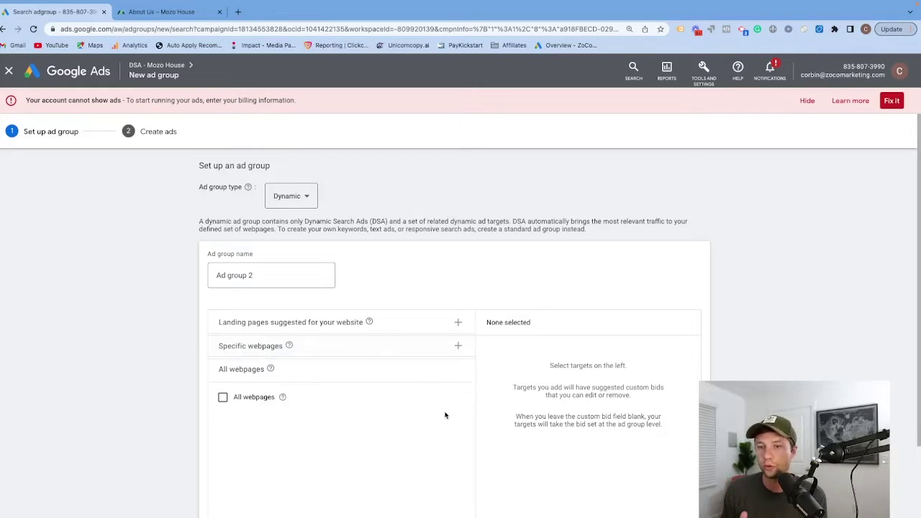
{"action": "scroll", "coordinate": [401, 424], "scroll_direction": "down", "scroll_amount": 3}
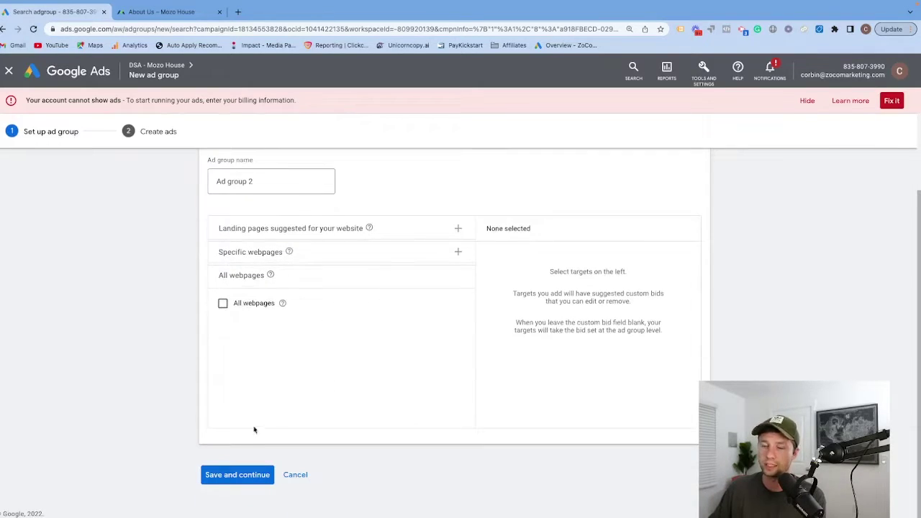
{"action": "scroll", "coordinate": [308, 367], "scroll_direction": "up", "scroll_amount": 3}
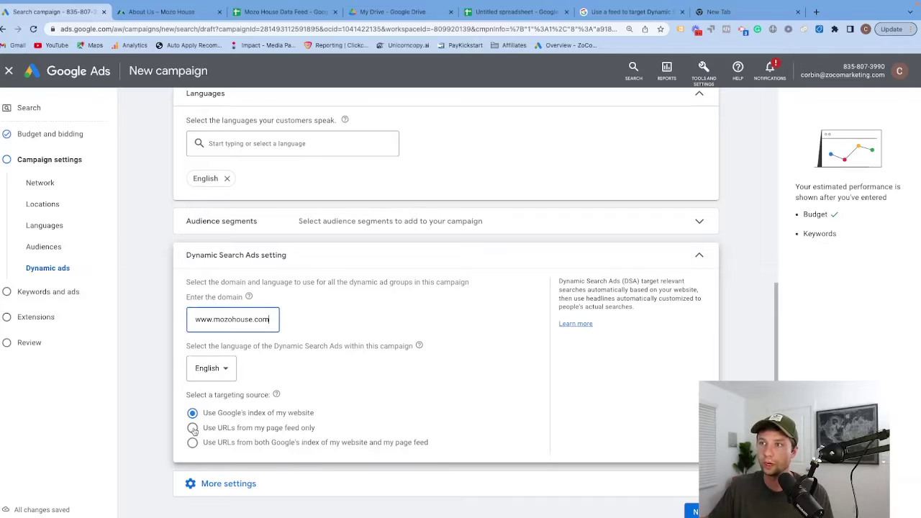
- Set the Dynamic Search Ads targeting source to URLs from both Google's index of the website and the page feed
{"action": "left_click", "coordinate": [250, 432]}
{"action": "scroll", "coordinate": [242, 436], "scroll_direction": "down", "scroll_amount": 1}
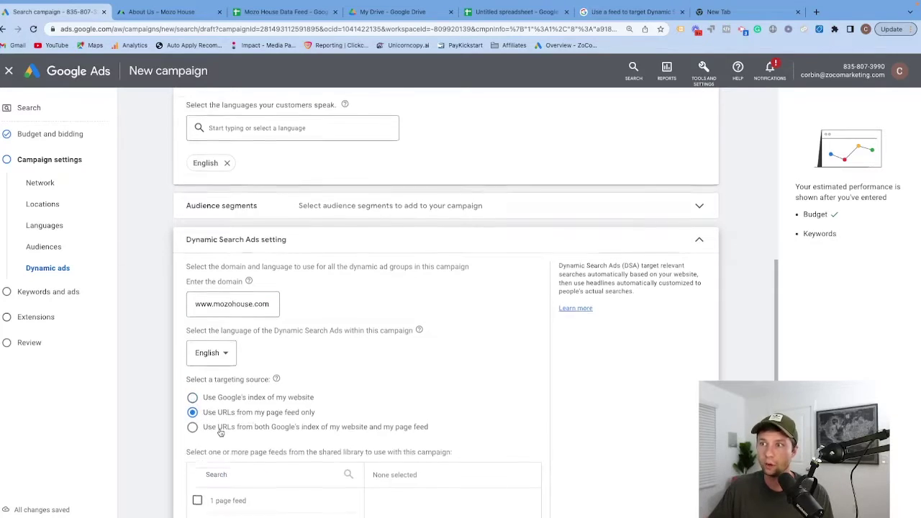
{"action": "left_click", "coordinate": [193, 395]}
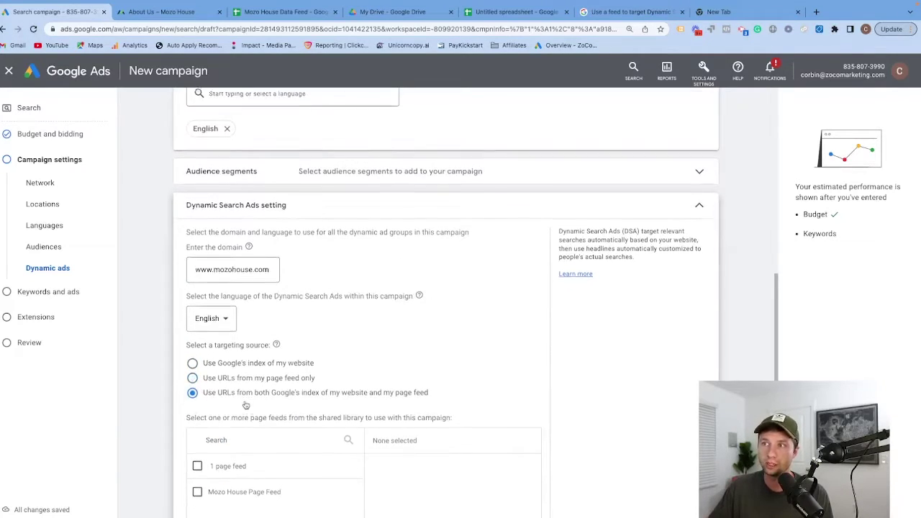
{"action": "scroll", "coordinate": [238, 406], "scroll_direction": "down", "scroll_amount": 1}
{"action": "scroll", "coordinate": [248, 408], "scroll_direction": "down", "scroll_amount": 1}
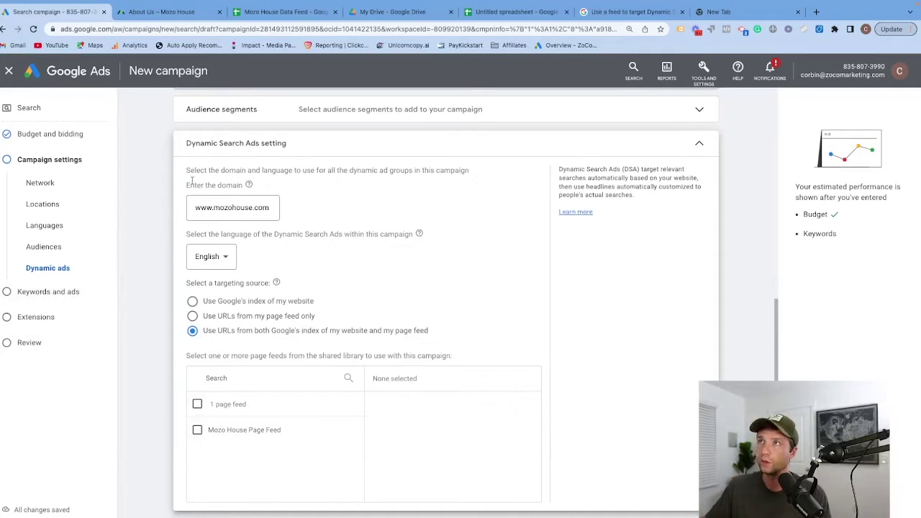
- Examine the Google Ads help article on page feeds and the template spreadsheet's sample Page URL and Custom label entries
{"action": "left_click", "coordinate": [630, 11]}
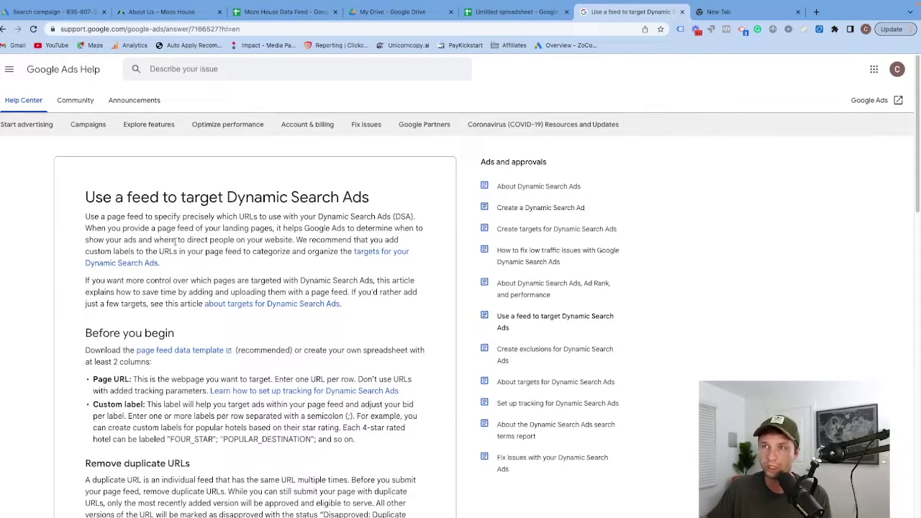
{"action": "scroll", "coordinate": [182, 326], "scroll_direction": "down", "scroll_amount": 1}
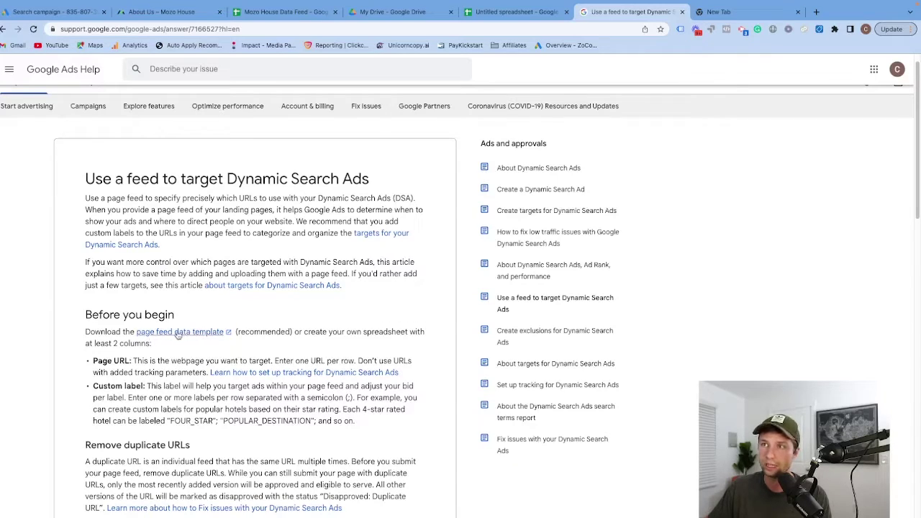
{"action": "left_click", "coordinate": [515, 12]}
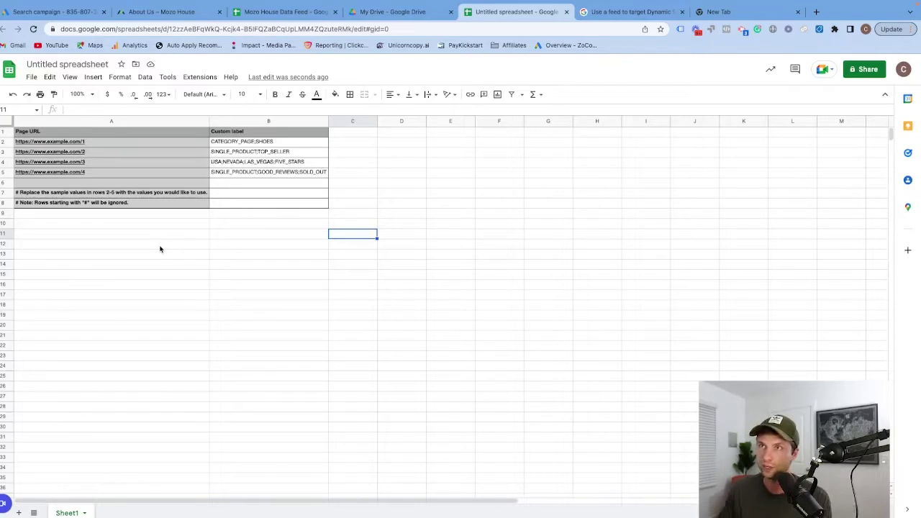
{"action": "left_click", "coordinate": [88, 274]}
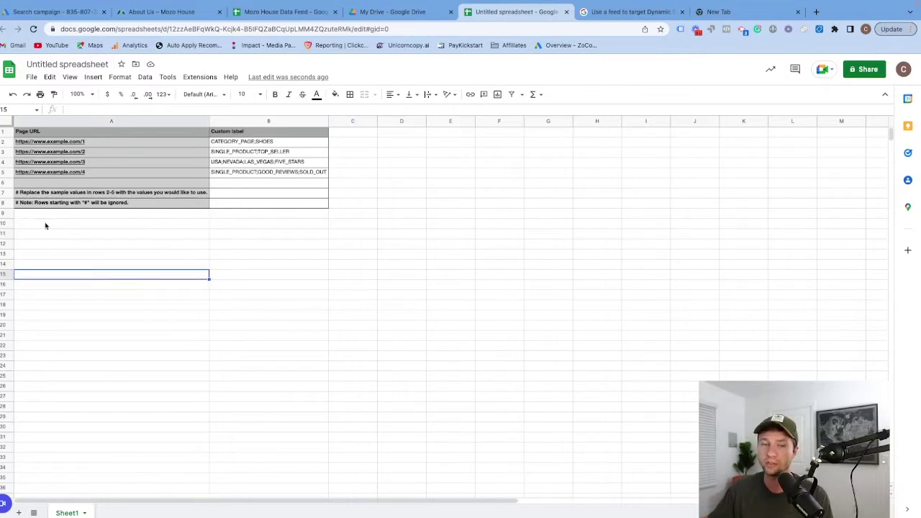
{"action": "left_click", "coordinate": [38, 142]}
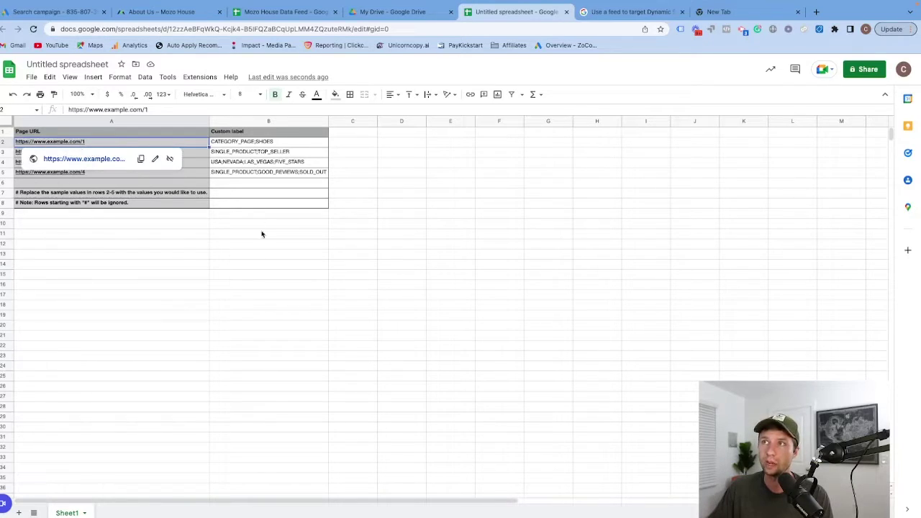
{"action": "left_click_drag", "start_coordinate": [269, 245], "coordinate": [269, 254]}
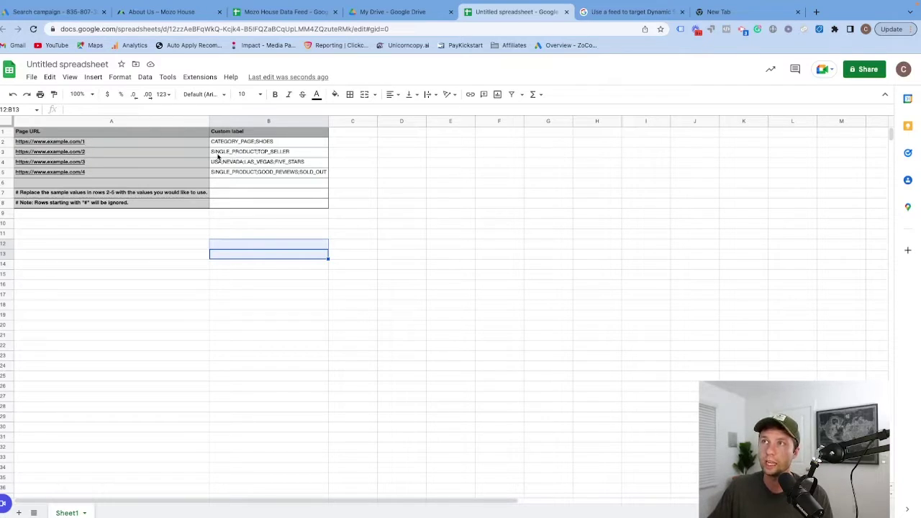
{"action": "left_click", "coordinate": [235, 143]}
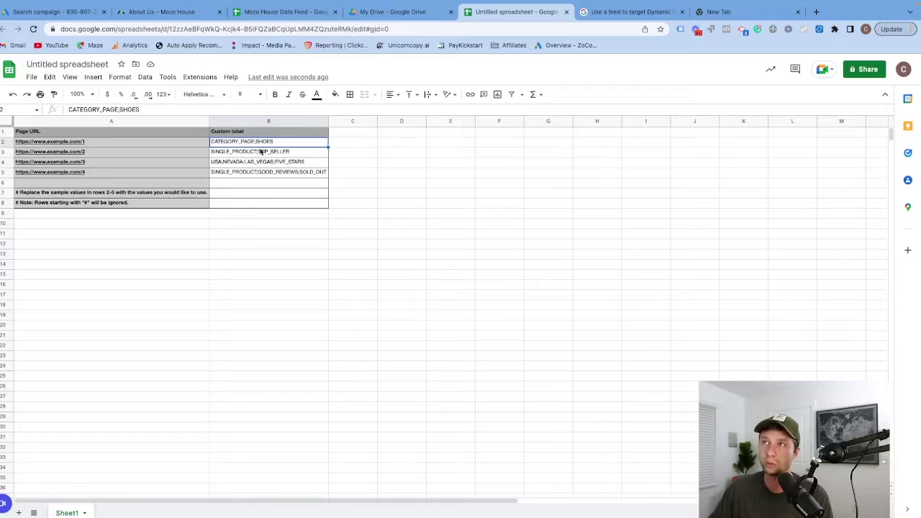
{"action": "left_click", "coordinate": [236, 154]}
{"action": "left_click", "coordinate": [228, 164]}
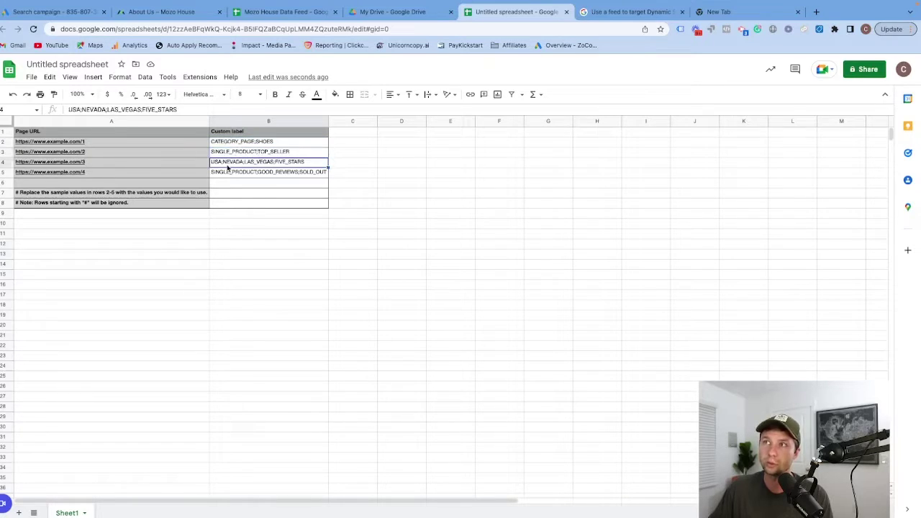
{"action": "left_click", "coordinate": [232, 173]}
{"action": "left_click", "coordinate": [220, 234]}
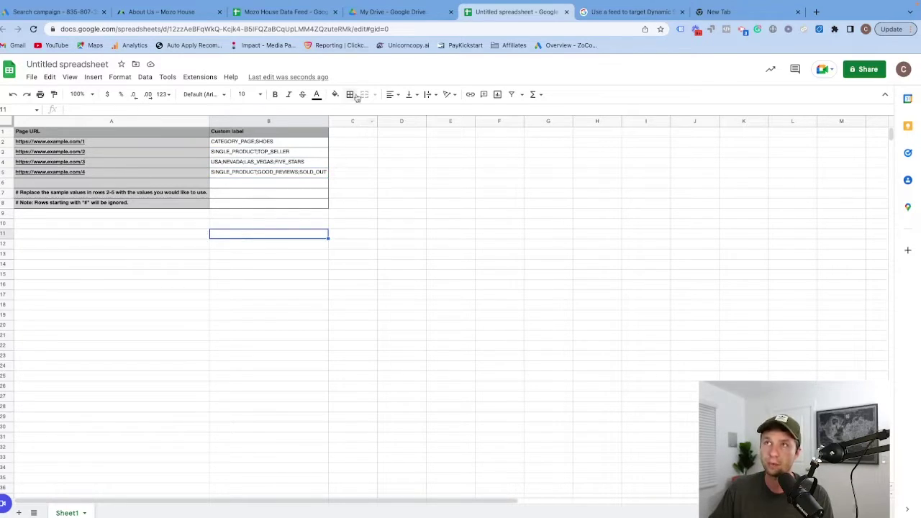
- In the Mozo House Data Feed spreadsheet, examine the bath collection page URLs and their custom labels
{"action": "left_click", "coordinate": [277, 12]}
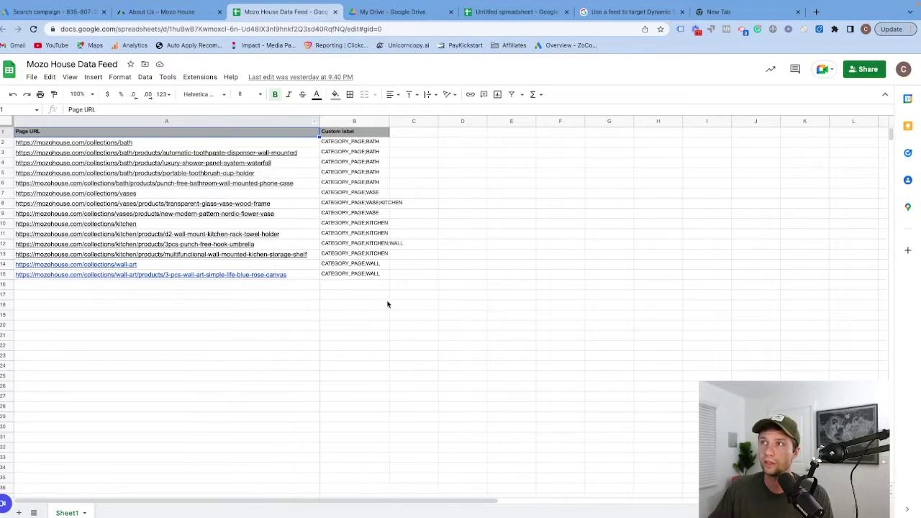
{"action": "left_click", "coordinate": [387, 304]}
{"action": "left_click", "coordinate": [51, 142]}
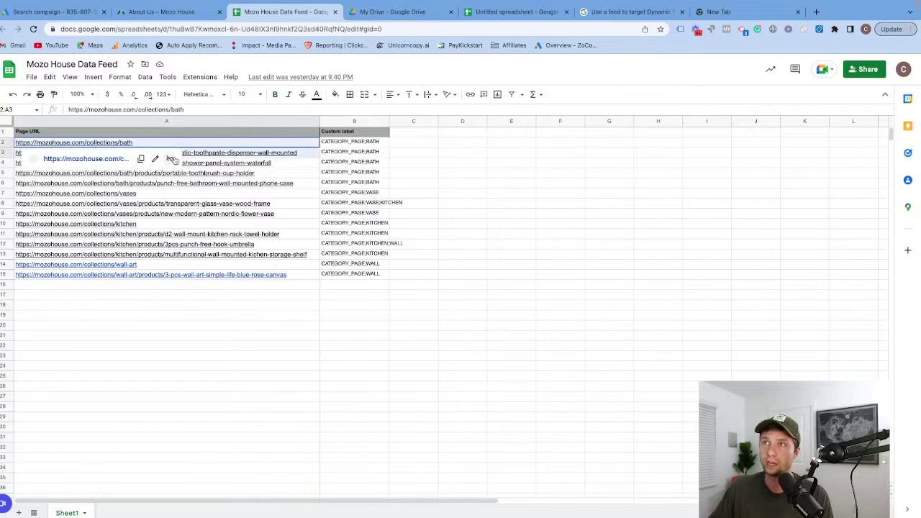
{"action": "left_click", "coordinate": [396, 153]}
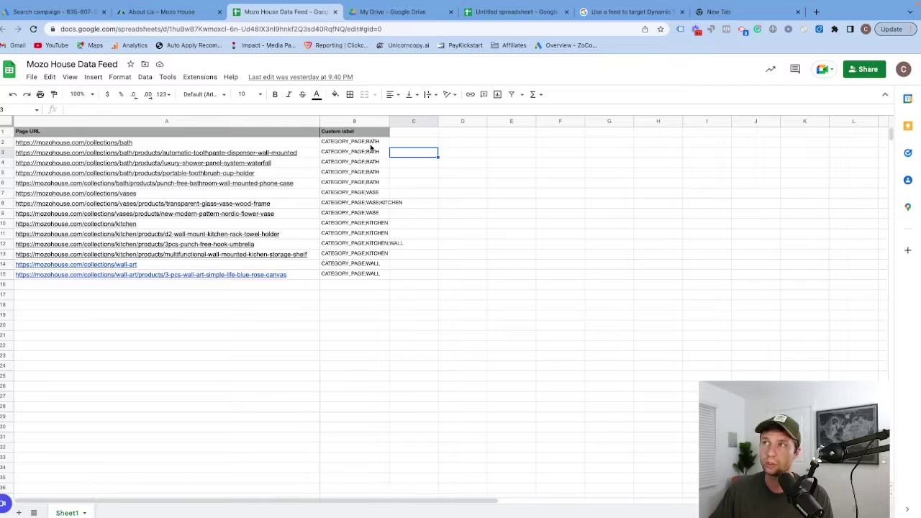
{"action": "left_click_drag", "start_coordinate": [108, 135], "coordinate": [377, 186]}
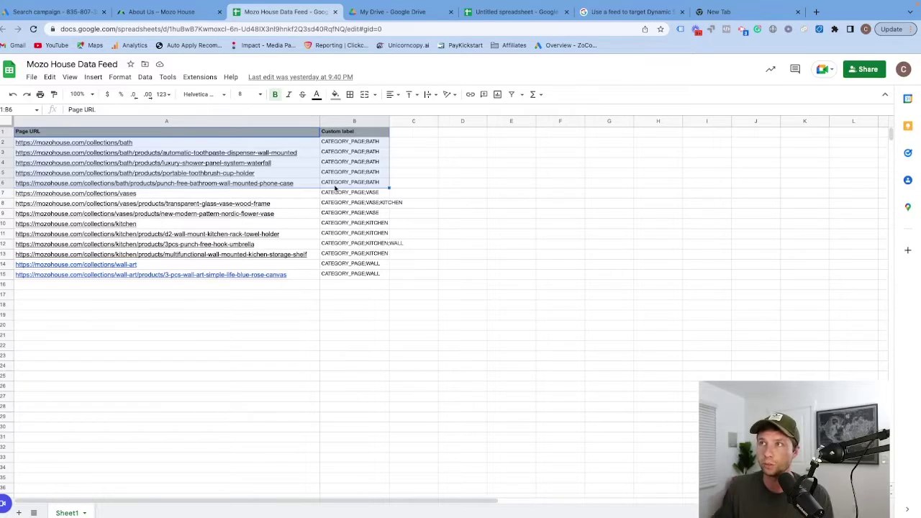
- Examine the vase, kitchen and wall rows of the data feed, including the rows that carry several category labels
{"action": "left_click", "coordinate": [178, 204]}
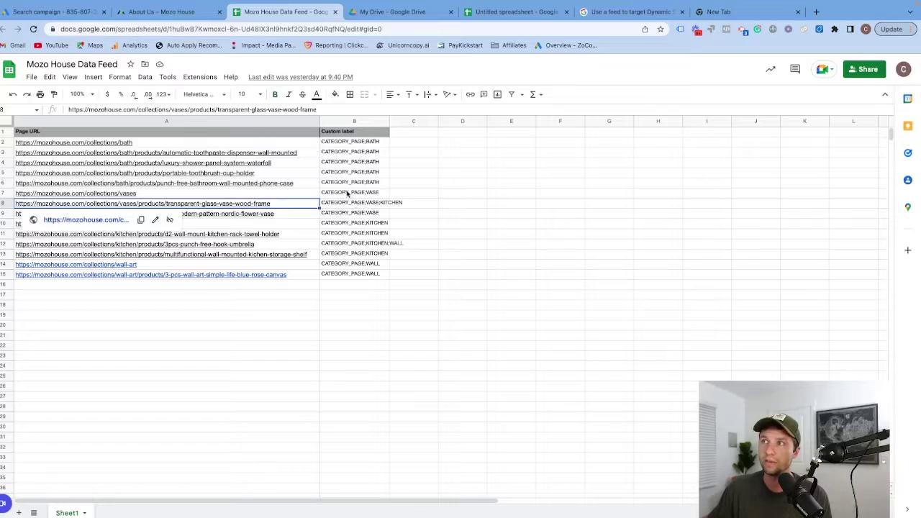
{"action": "left_click_drag", "start_coordinate": [349, 192], "coordinate": [355, 214]}
{"action": "left_click_drag", "start_coordinate": [151, 185], "coordinate": [182, 207]}
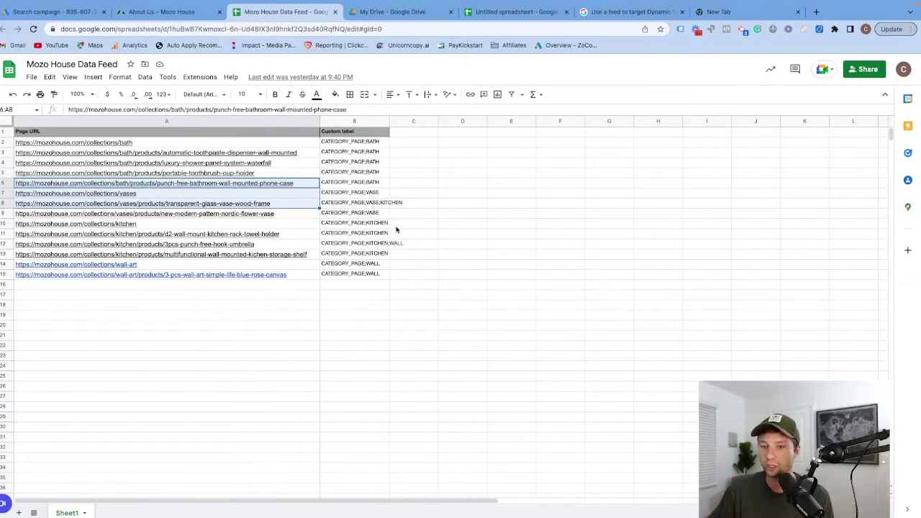
{"action": "left_click", "coordinate": [426, 207]}
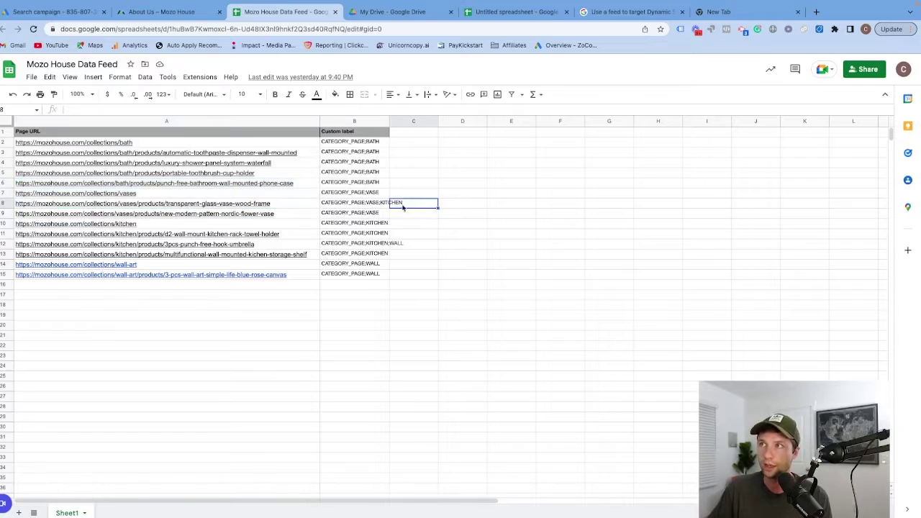
{"action": "left_click", "coordinate": [330, 205]}
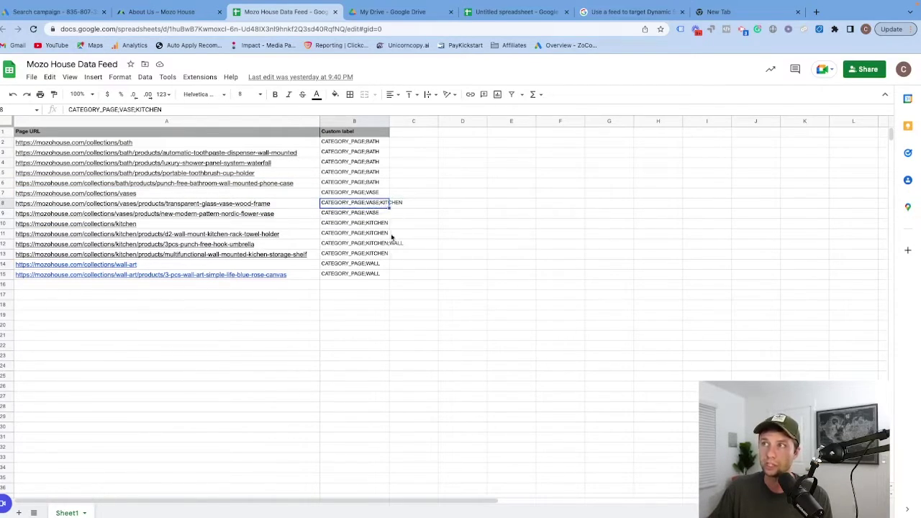
{"action": "left_click", "coordinate": [405, 274]}
{"action": "left_click_drag", "start_coordinate": [373, 247], "coordinate": [238, 247]}
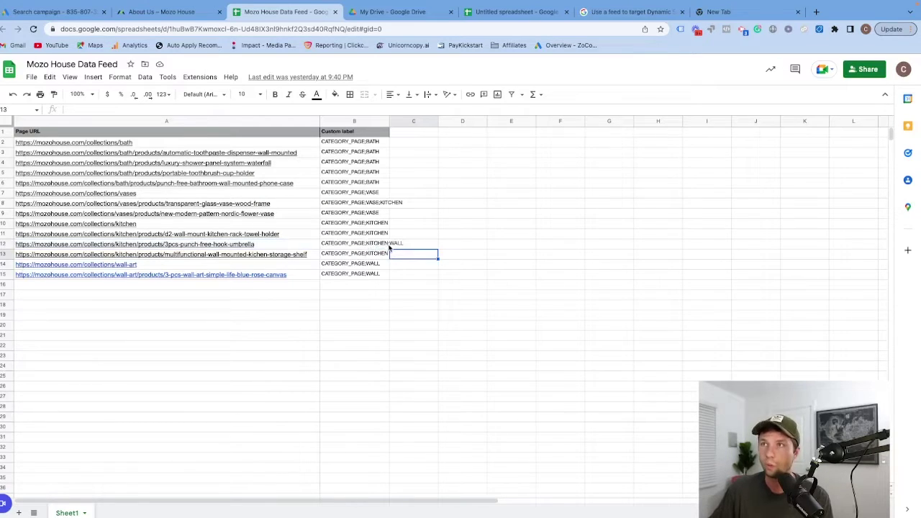
{"action": "left_click", "coordinate": [351, 357]}
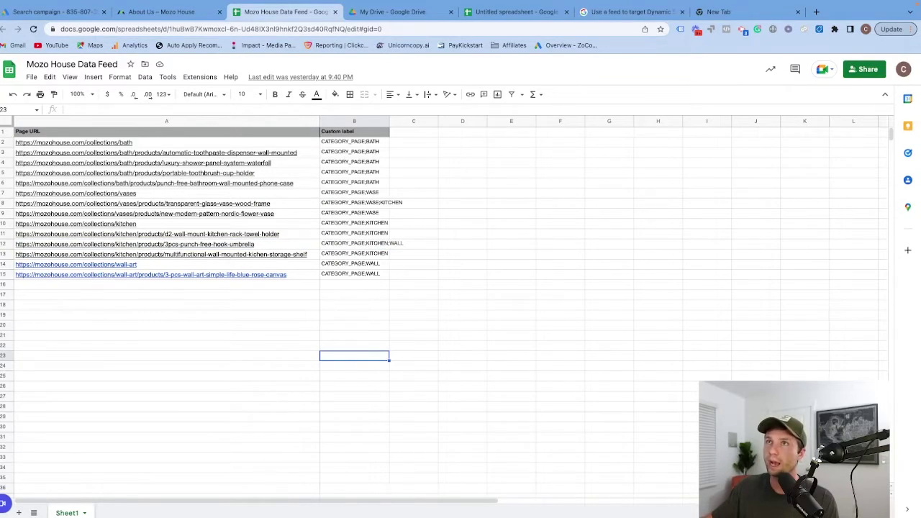
- Back in Google Ads, select the Mozo House Page Feed for the campaign and continue to the dynamic ad targets of Ad group 1
{"action": "left_click", "coordinate": [53, 12]}
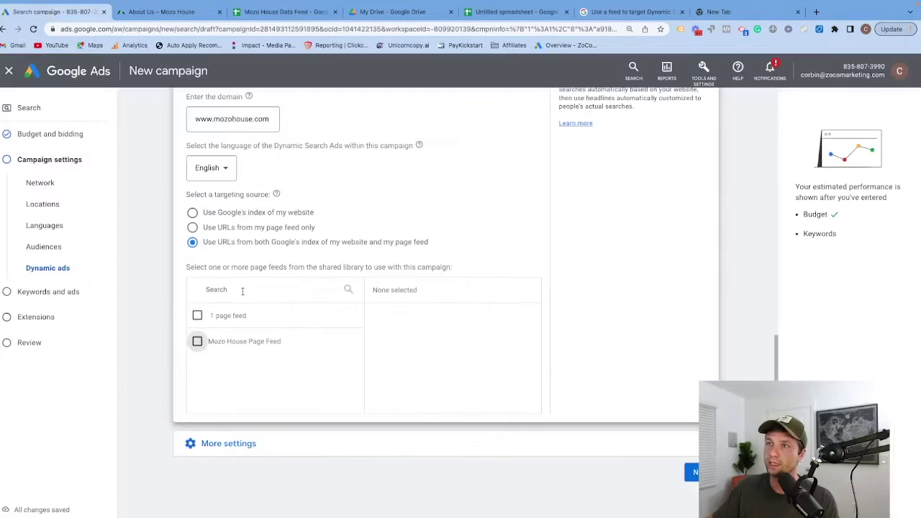
{"action": "left_click", "coordinate": [197, 341]}
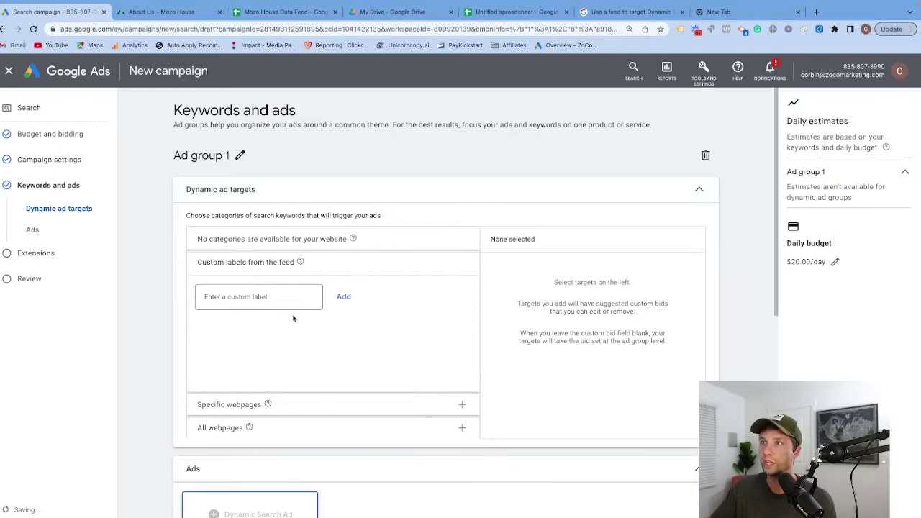
{"action": "left_click", "coordinate": [238, 297]}
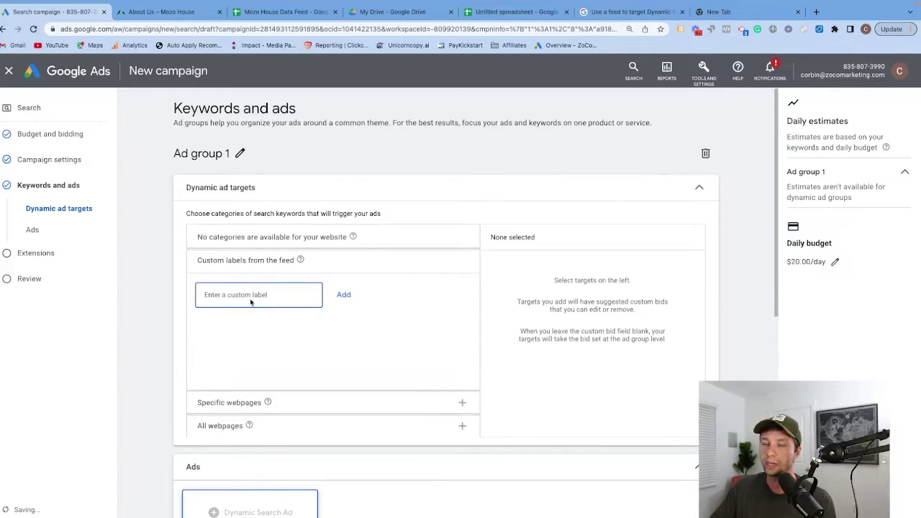
{"action": "type", "text": "10"}
{"action": "key", "text": "BackSpace"}
{"action": "key", "text": "BackSpace"}
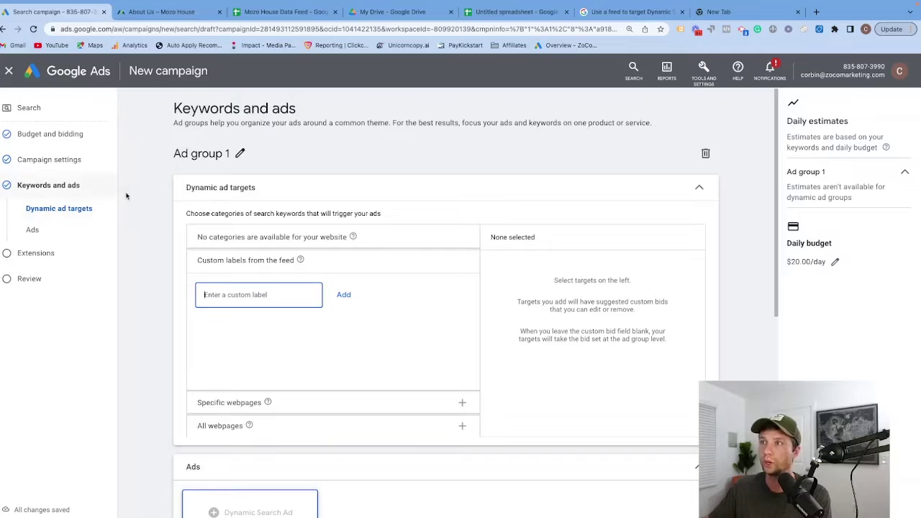
- Copy the label CATEGORY_PAGE;BATH from the data feed spreadsheet and enter it as a custom label target for Ad group 1
{"action": "left_click", "coordinate": [281, 12]}
{"action": "left_click", "coordinate": [357, 144]}
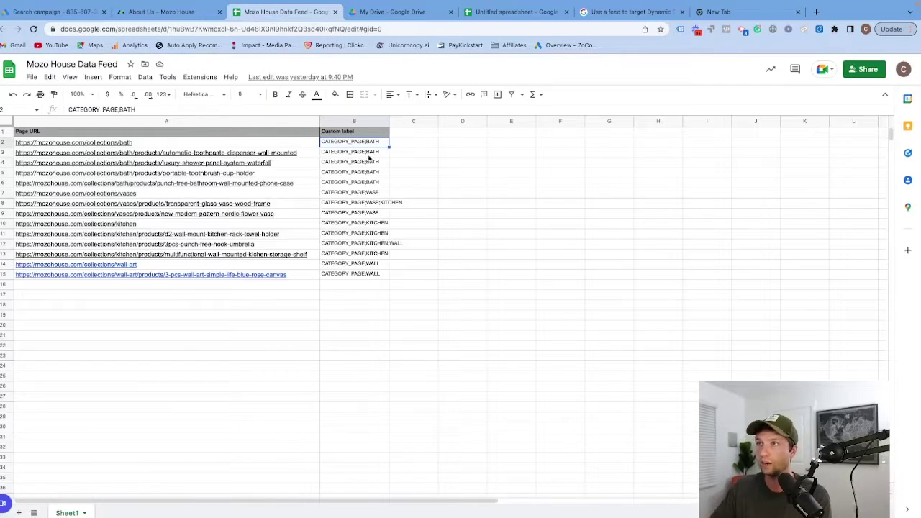
{"action": "left_click", "coordinate": [58, 11]}
{"action": "left_click", "coordinate": [234, 295]}
{"action": "type", "text": "CATEGORY_PAGE;BATH"}
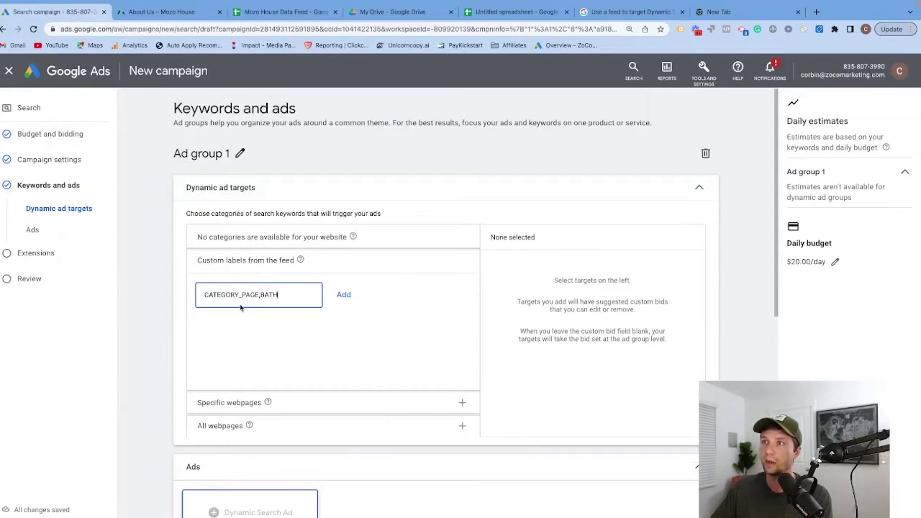
- Replace the custom label entry with CATEGORY_PAGE;KITCHEN;WALL, copied from the kitchen hook umbrella row of the data feed spreadsheet
{"action": "left_click", "coordinate": [281, 11]}
{"action": "left_click", "coordinate": [353, 294]}
{"action": "left_click", "coordinate": [366, 244]}
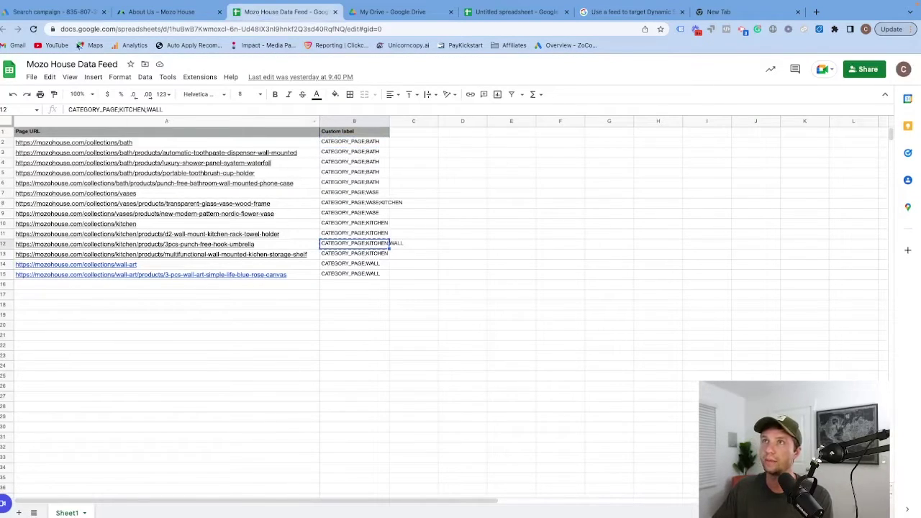
{"action": "left_click", "coordinate": [58, 11]}
{"action": "left_click_drag", "start_coordinate": [283, 295], "coordinate": [189, 292]}
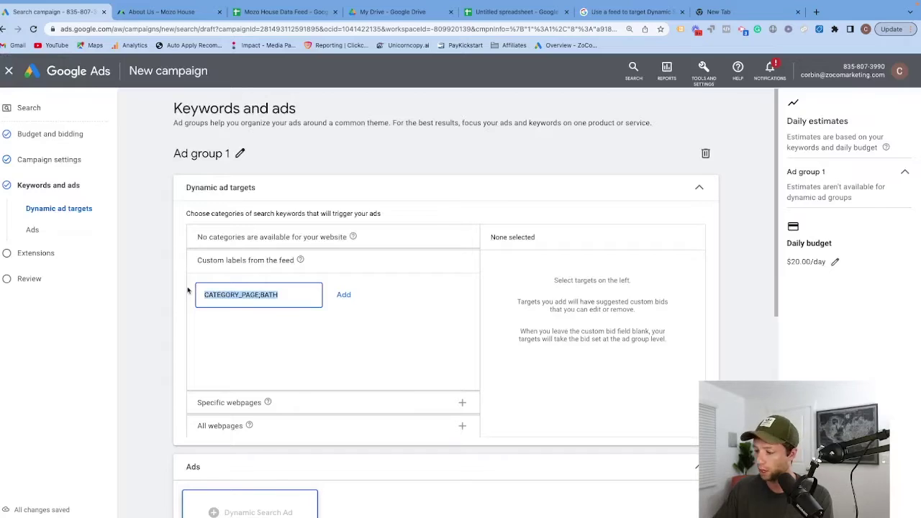
{"action": "type", "text": "CATEGORY_PAGE;KITCHEN;WALL"}
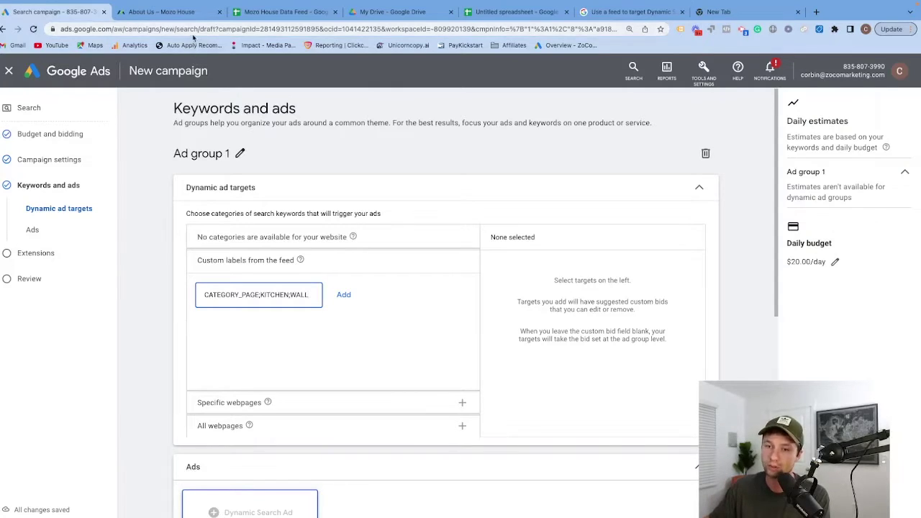
- Go to the account's business data feeds and start a new page feed upload named Mozo 2
{"action": "left_click", "coordinate": [705, 73]}
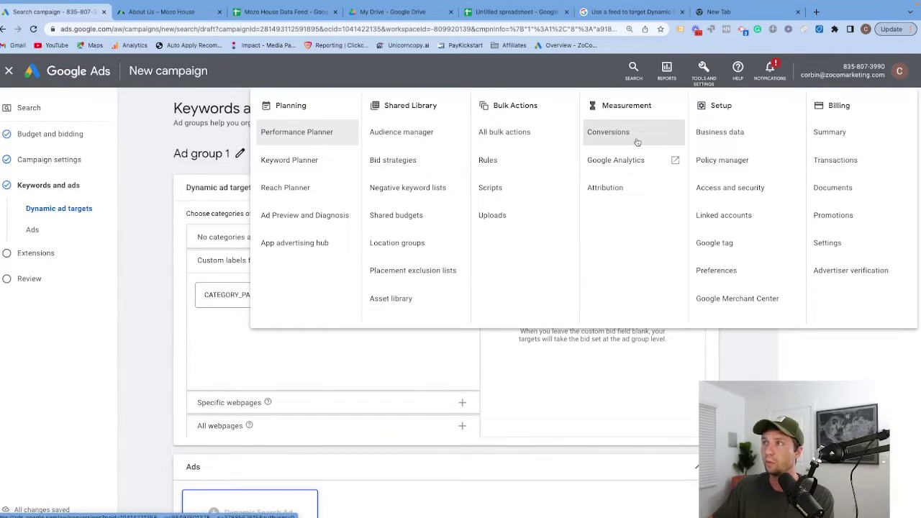
{"action": "left_click", "coordinate": [720, 132]}
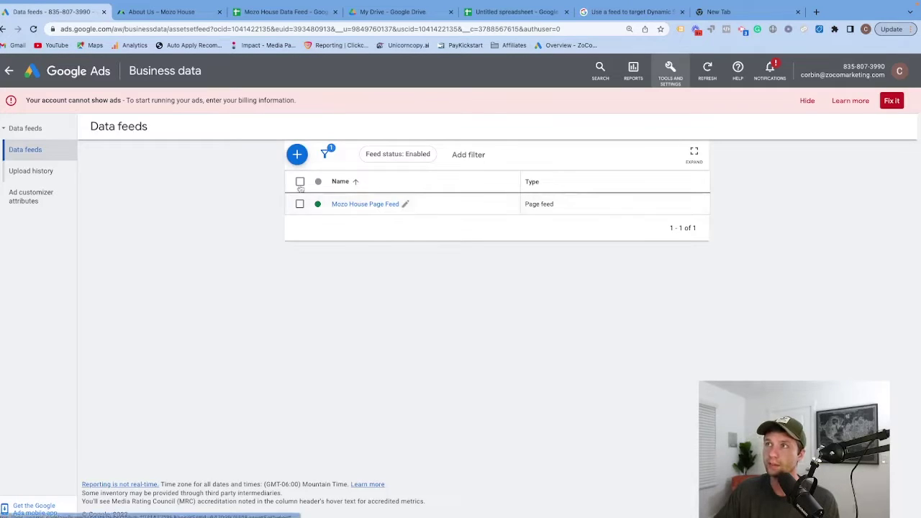
{"action": "left_click", "coordinate": [298, 157]}
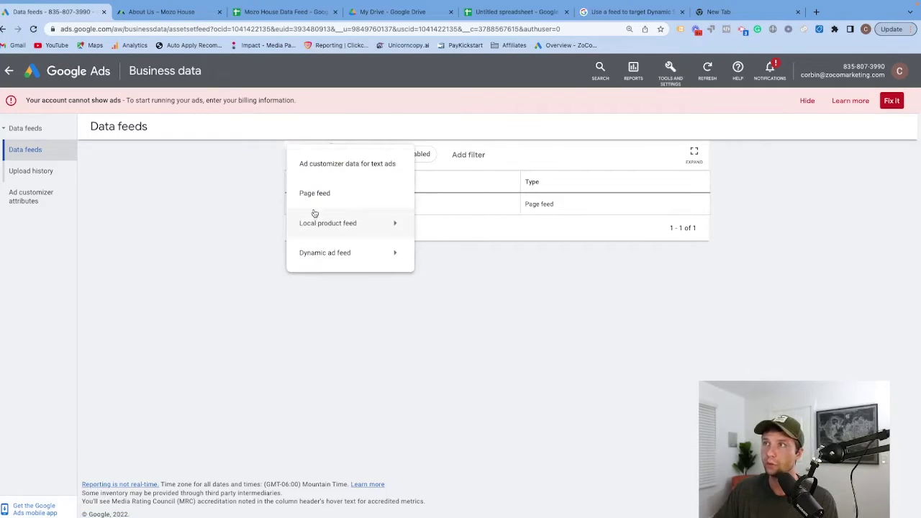
{"action": "left_click", "coordinate": [350, 200]}
{"action": "left_click", "coordinate": [343, 216]}
{"action": "type", "text": "Mozo 2"}
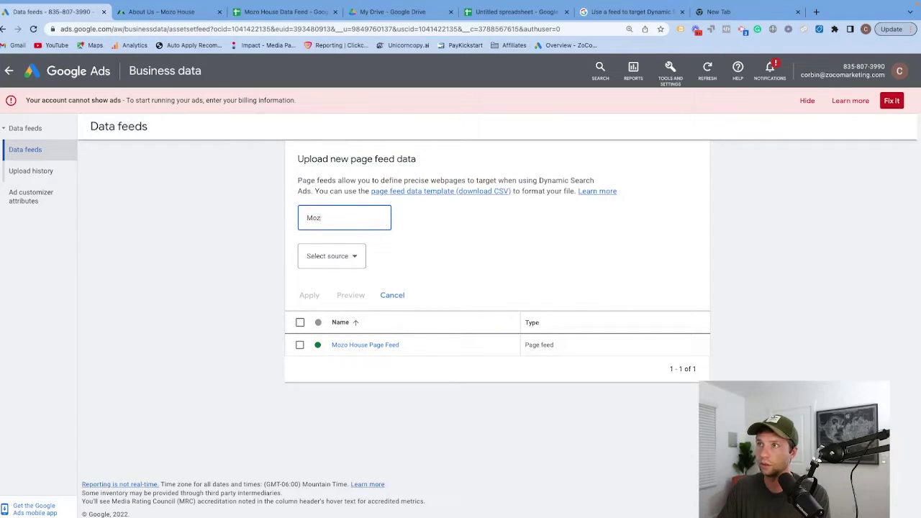
- Set the new page feed's source to Google Sheets and copy the service account e-mail the sheet must be shared with
{"action": "left_click", "coordinate": [341, 259]}
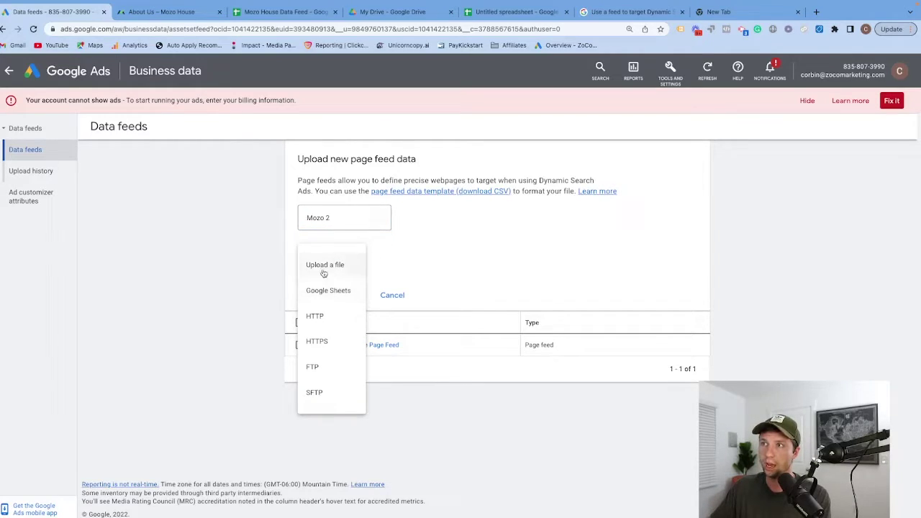
{"action": "left_click", "coordinate": [329, 289]}
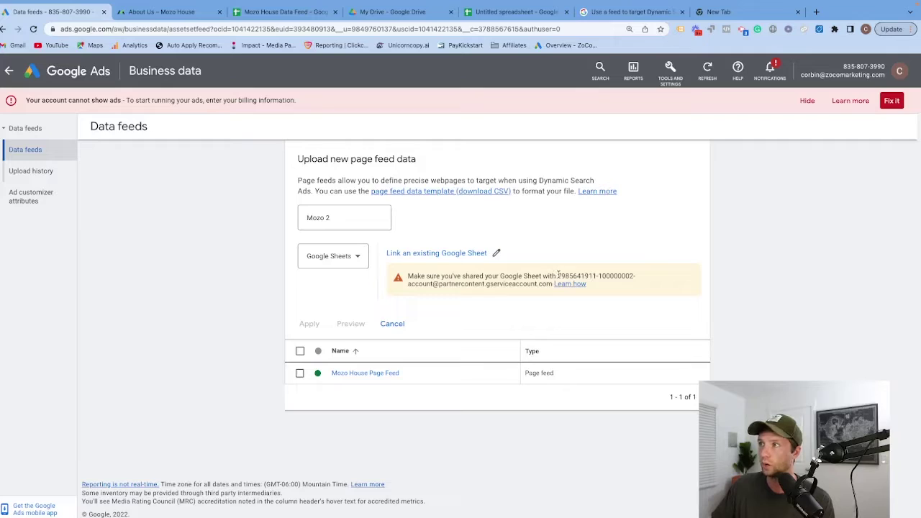
{"action": "left_click_drag", "start_coordinate": [558, 276], "coordinate": [551, 285]}
{"action": "key", "text": "ctrl+c"}
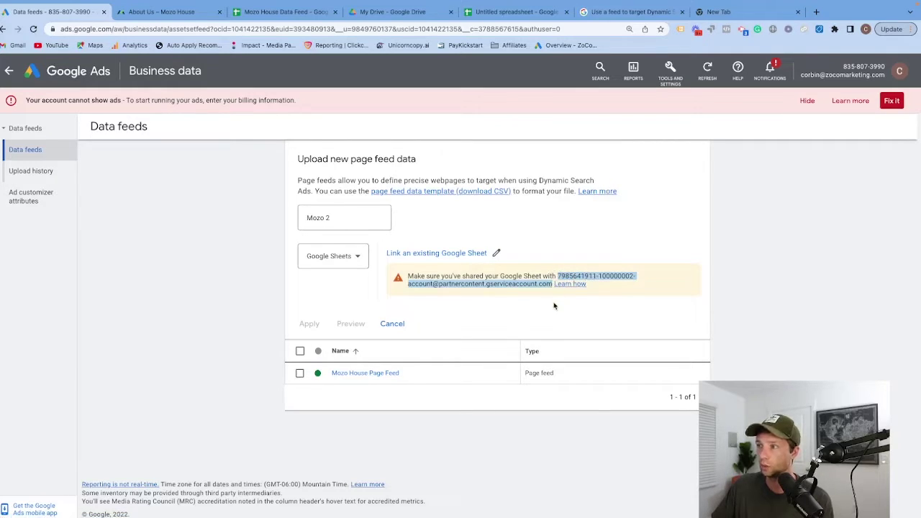
- Share the Mozo House Data Feed spreadsheet with the copied service account e-mail as Editor, allow sharing outside the organization, and return to the Google Ads data feeds
{"action": "left_click", "coordinate": [257, 12]}
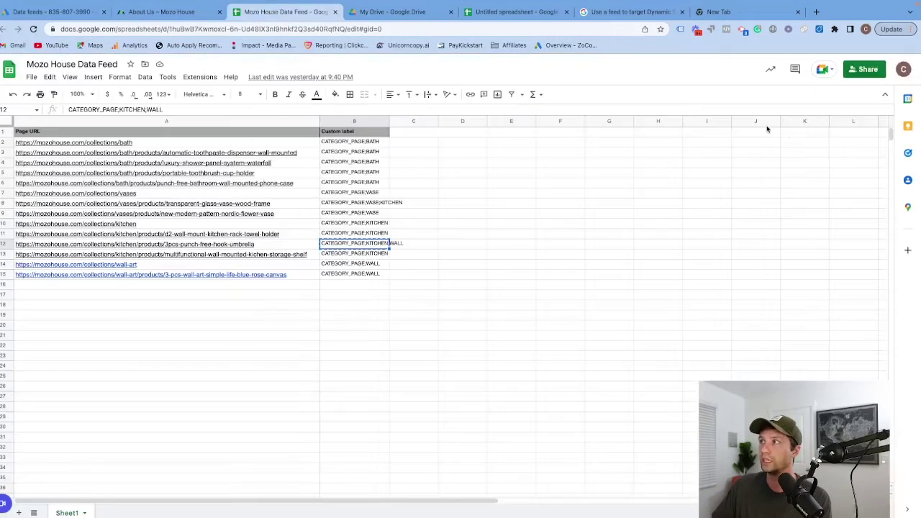
{"action": "left_click", "coordinate": [858, 70]}
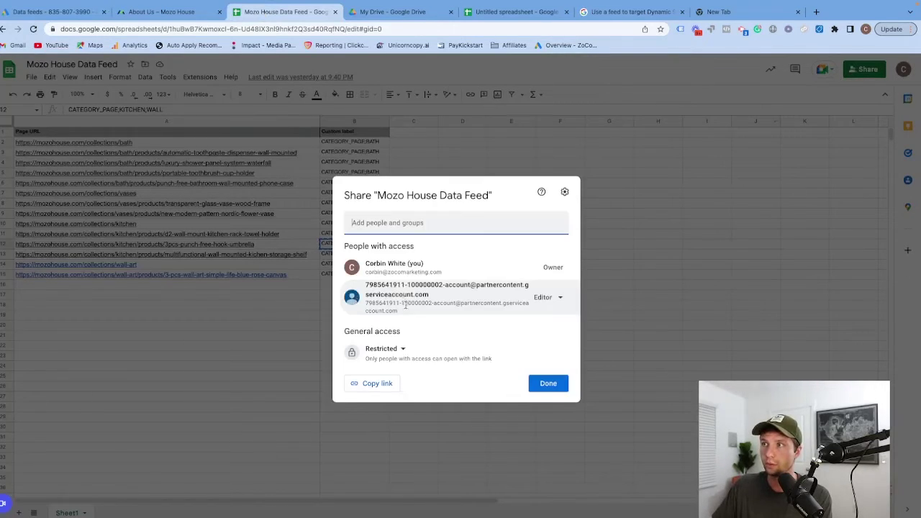
{"action": "mouse_move", "coordinate": [370, 284]}
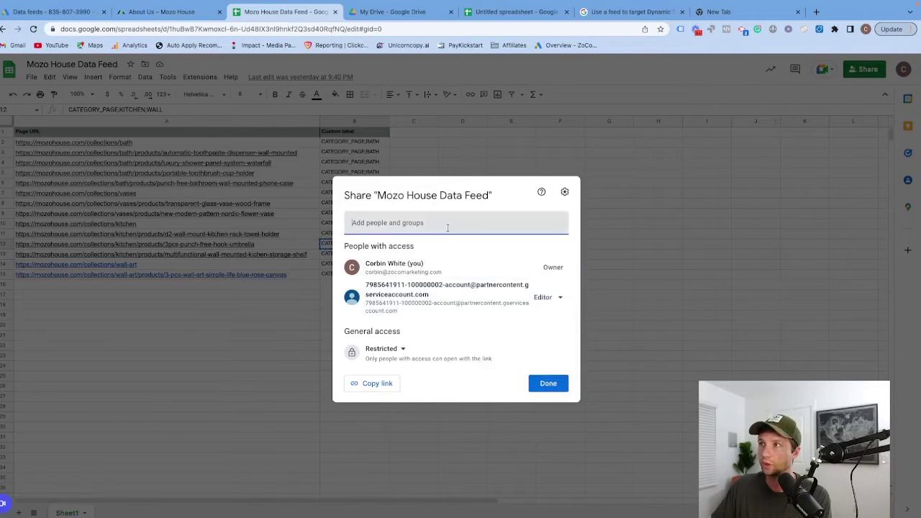
{"action": "key", "text": "ctrl+v"}
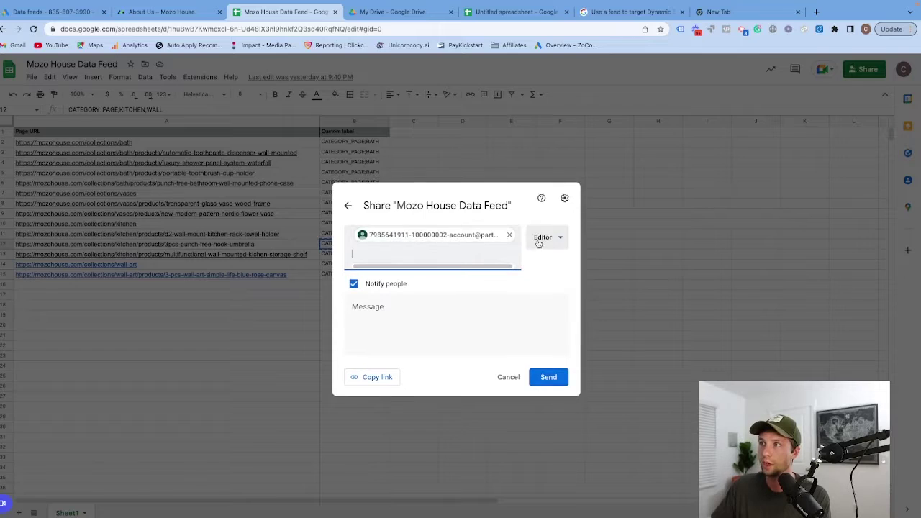
{"action": "left_click", "coordinate": [546, 383]}
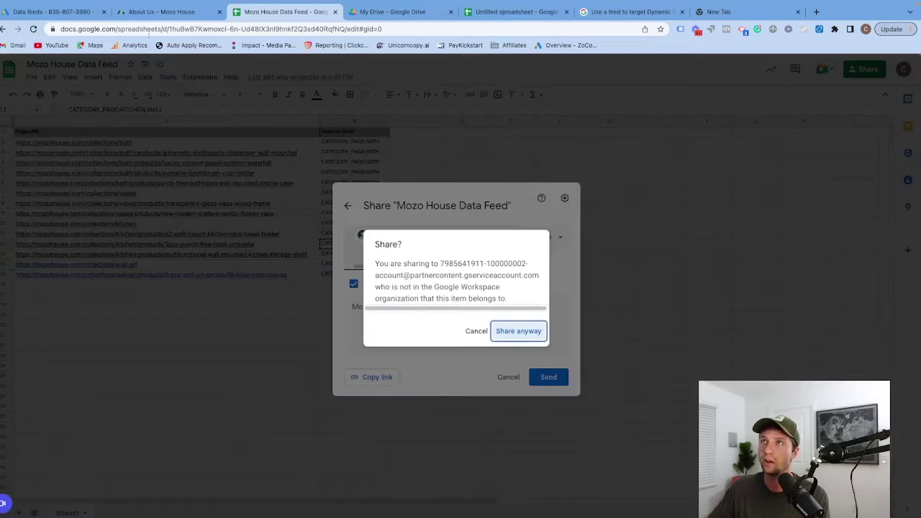
{"action": "left_click", "coordinate": [515, 330]}
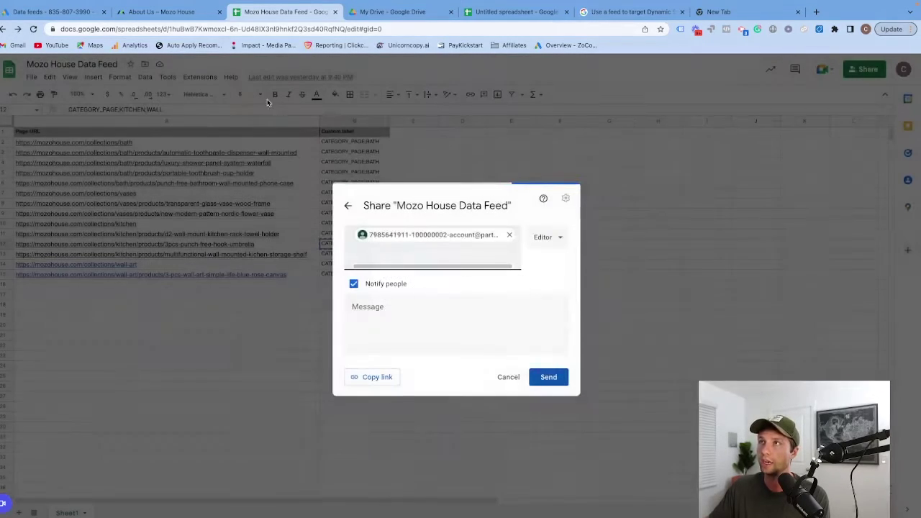
{"action": "left_click", "coordinate": [62, 13]}
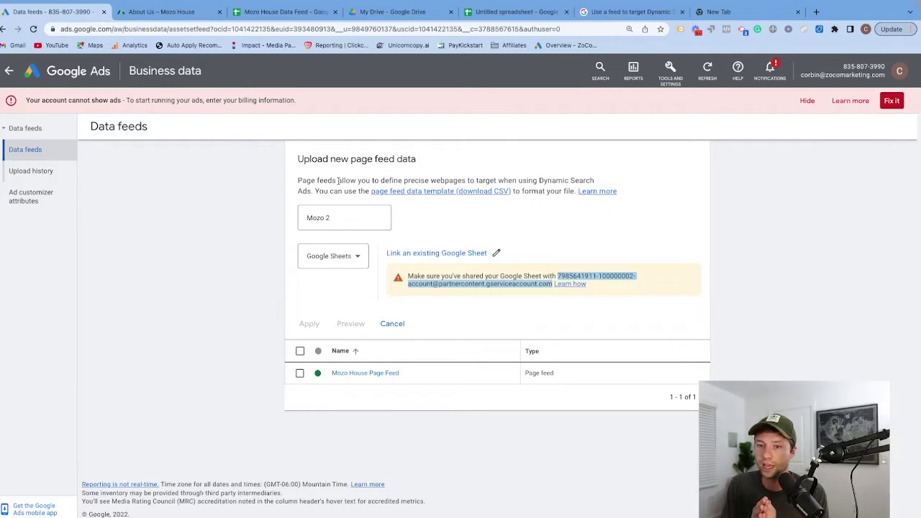
- Switch to the Google Ads Account whiteboard in Canva and review the diagram comparing standard and dynamic ad groups
{"action": "key", "text": "ctrl+Right"}
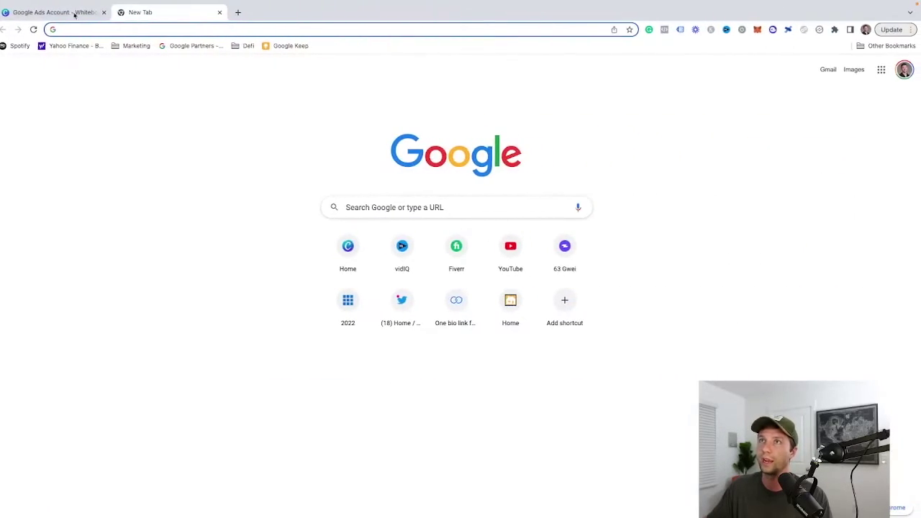
{"action": "left_click", "coordinate": [74, 13]}
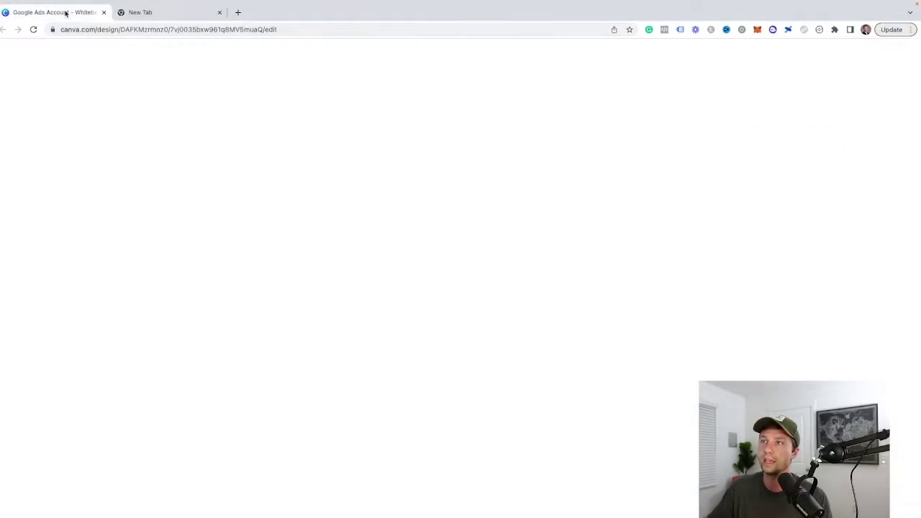
{"action": "scroll", "coordinate": [402, 285], "scroll_direction": "down", "scroll_amount": 4}
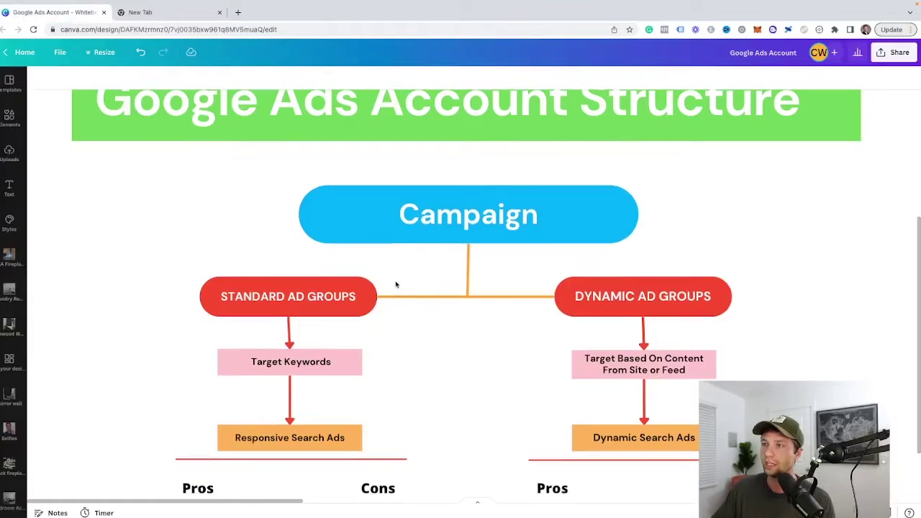